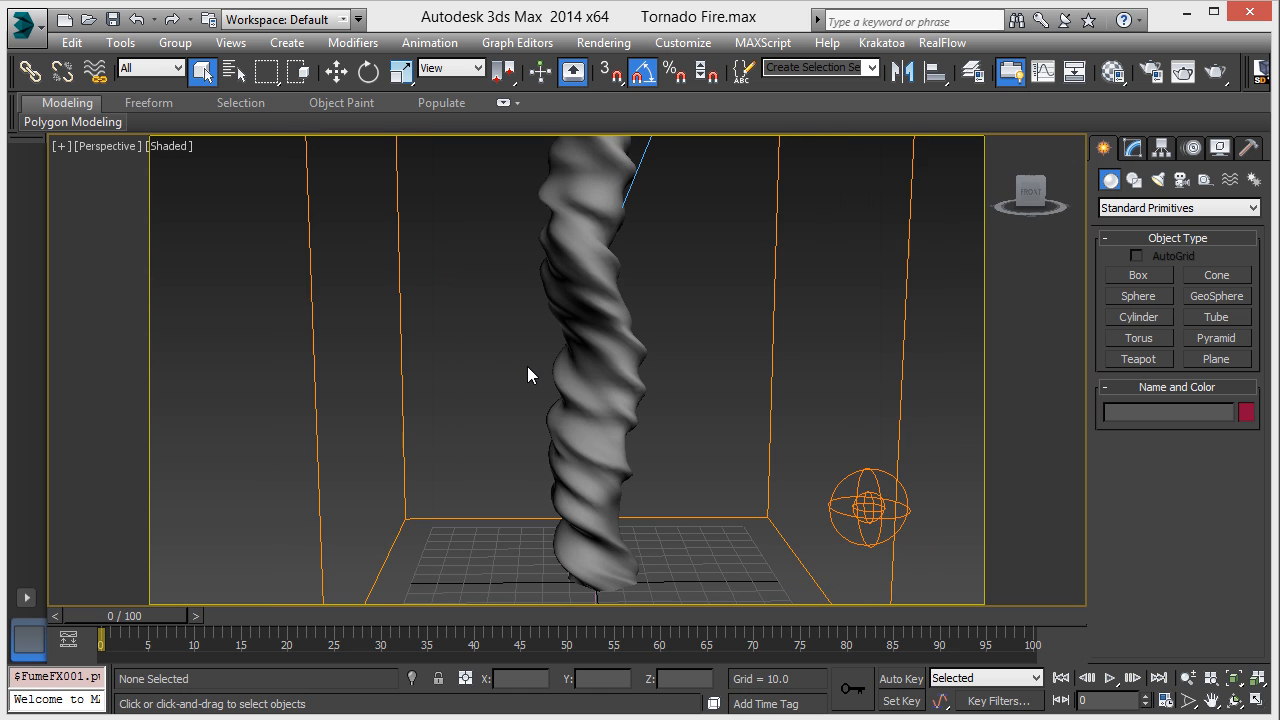
Step: Hide the viewport safe frame and show the base cylinder parameters of the twisted column
key(shift+f)
scroll(497, 368, down, 4)
scroll(497, 368, up, 5)
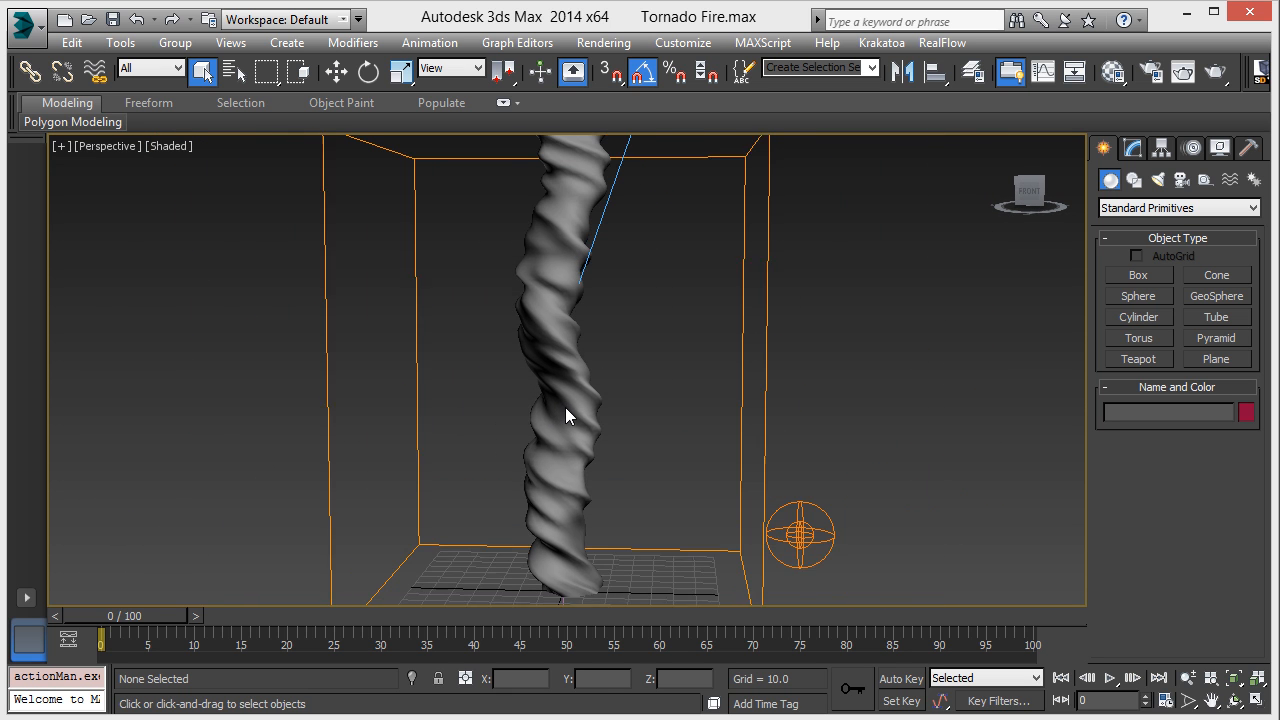
click(582, 410)
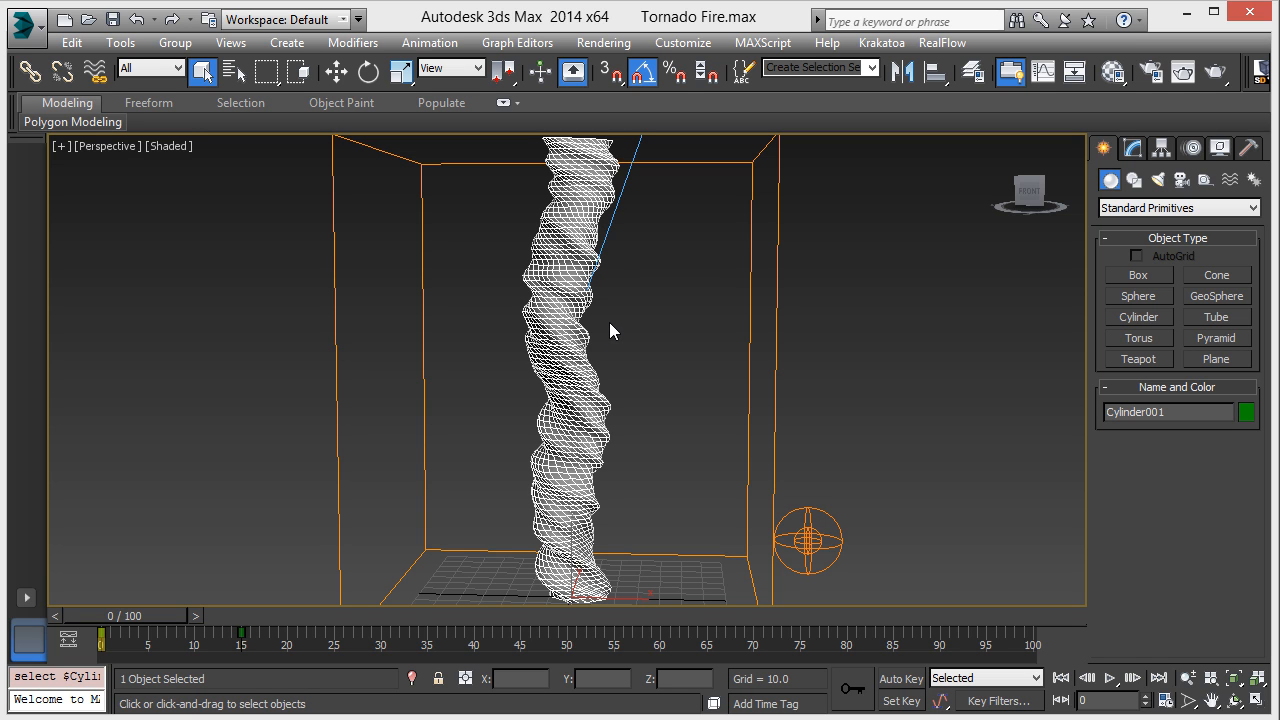
click(1133, 148)
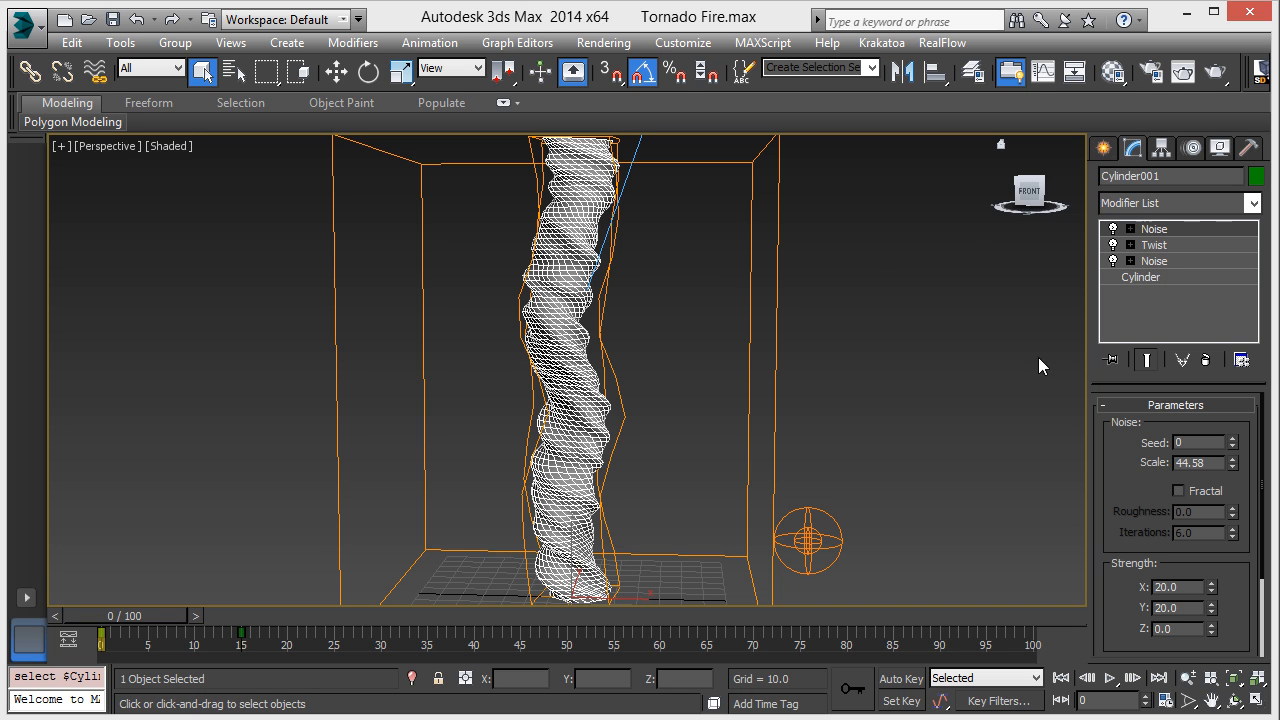
click(1156, 283)
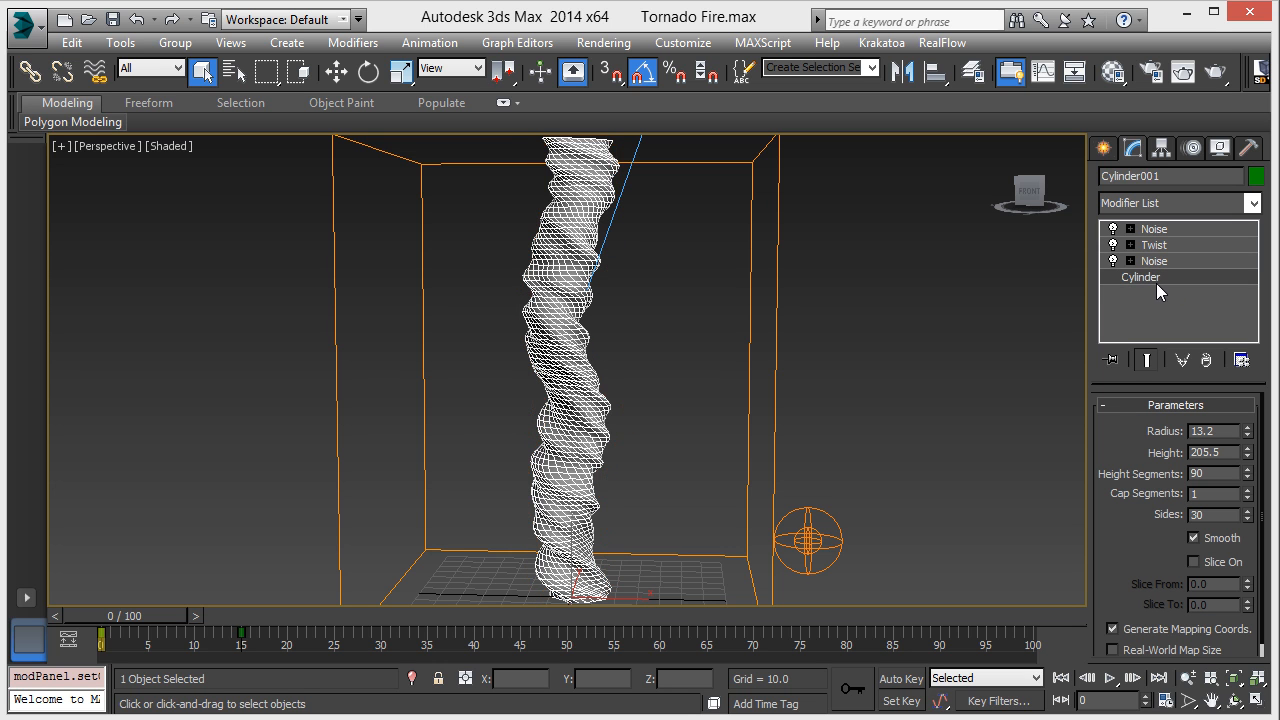
Step: Disable the Twist modifier and both Noise modifiers on the column to show the plain cylinder
click(1113, 229)
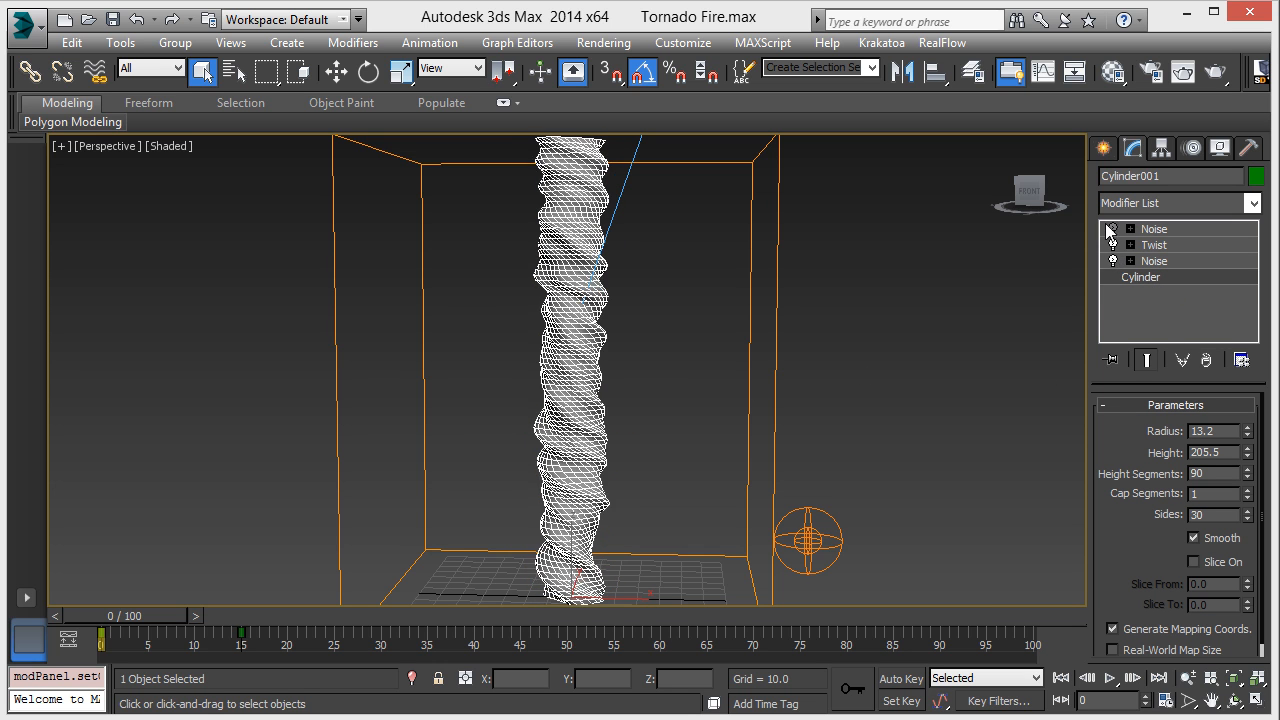
click(1113, 245)
click(1113, 261)
click(673, 335)
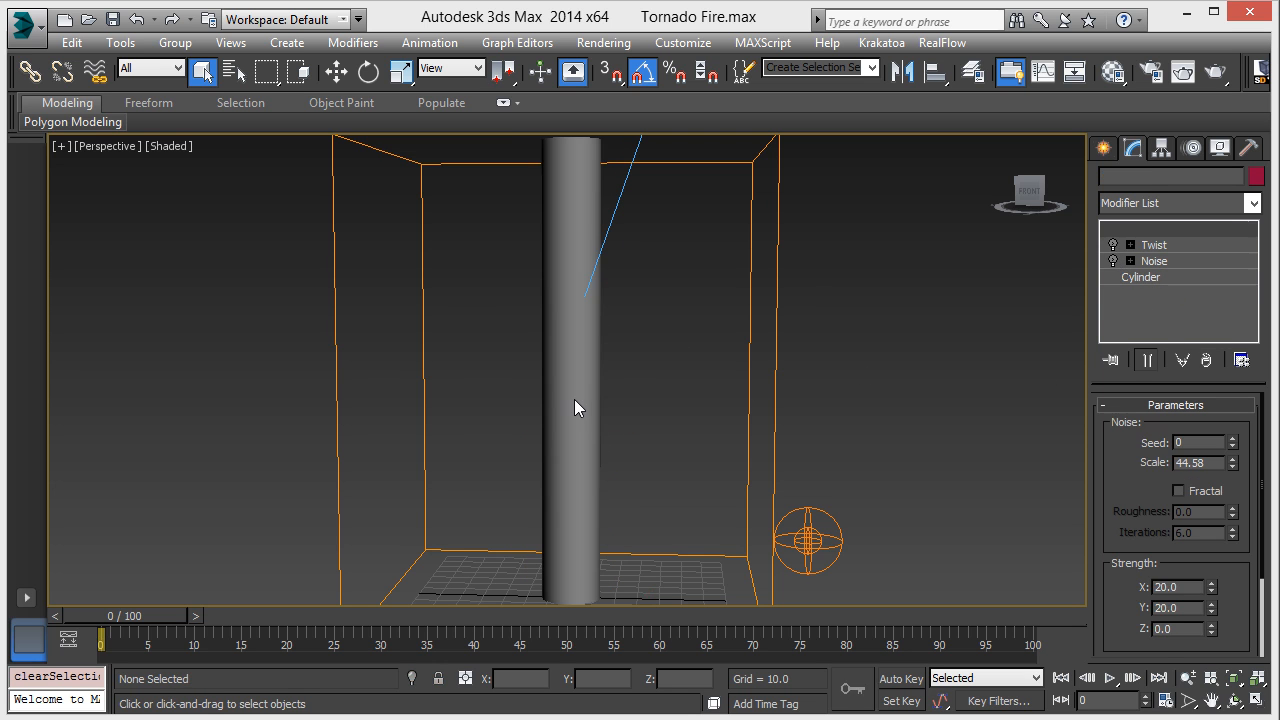
Step: Re-enable the lower Noise modifier on the cylinder and deselect it to view the result
click(574, 399)
click(1148, 262)
click(1114, 259)
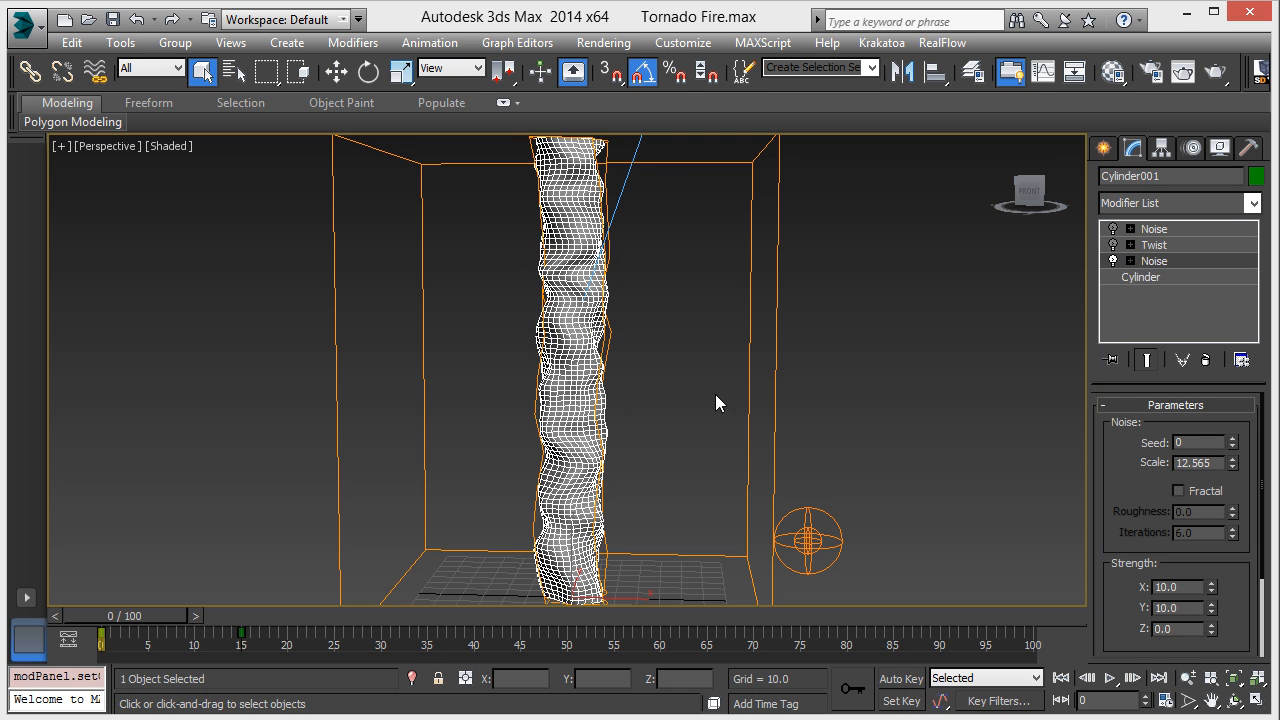
click(661, 409)
Step: Re-enable the Twist modifier on the noisy cylinder and deselect it to view the twisting
click(577, 410)
click(1175, 246)
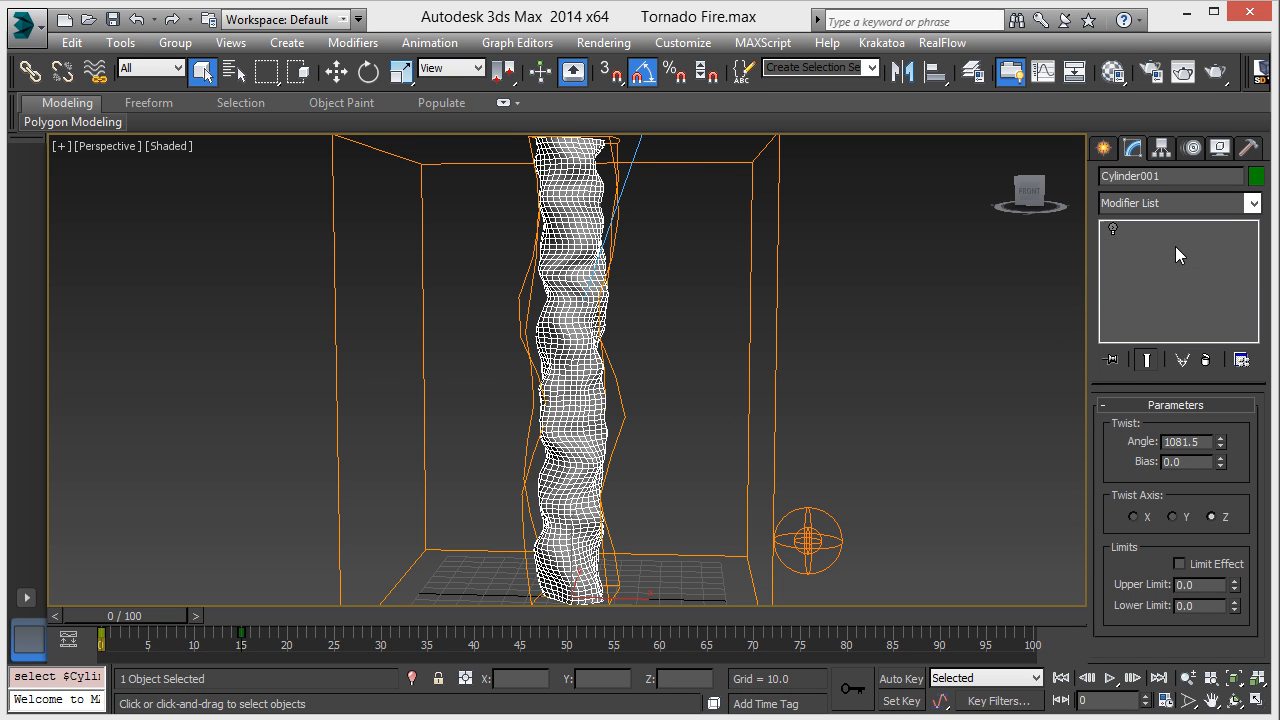
click(1113, 245)
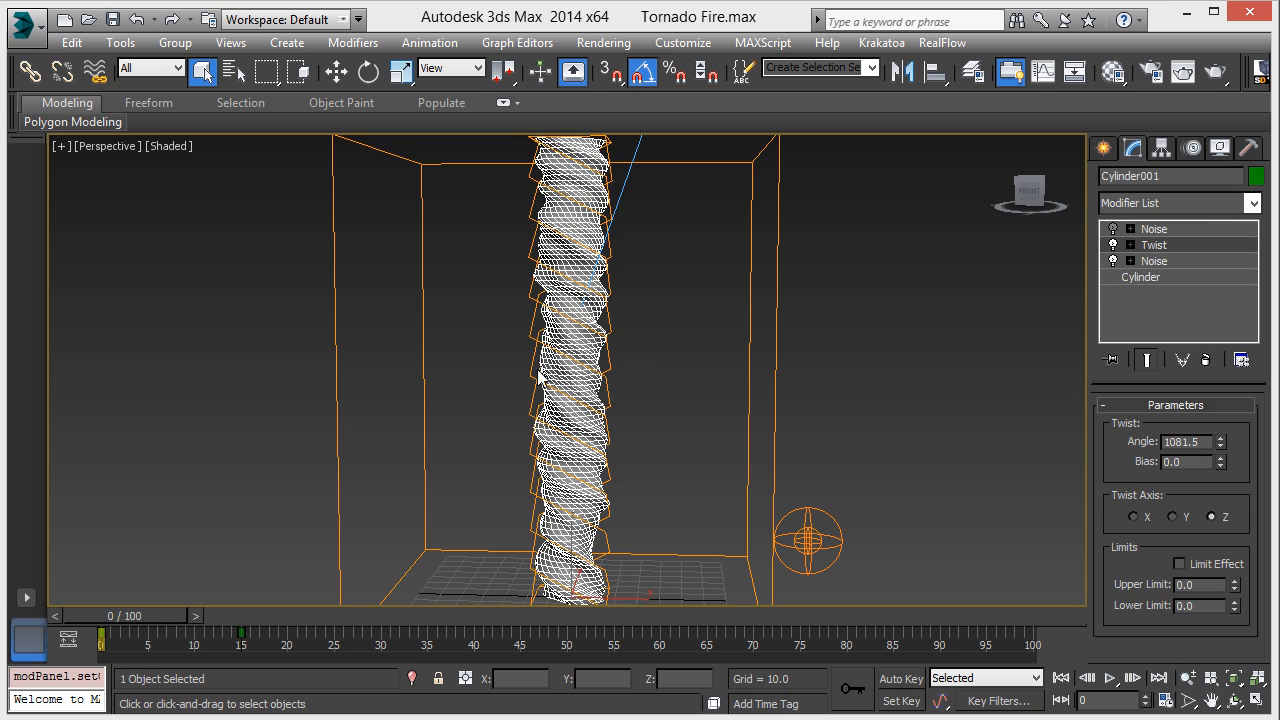
click(629, 413)
Step: Re-enable the uppermost Noise modifier on the cylinder and deselect it to view the complete tornado shape
click(577, 390)
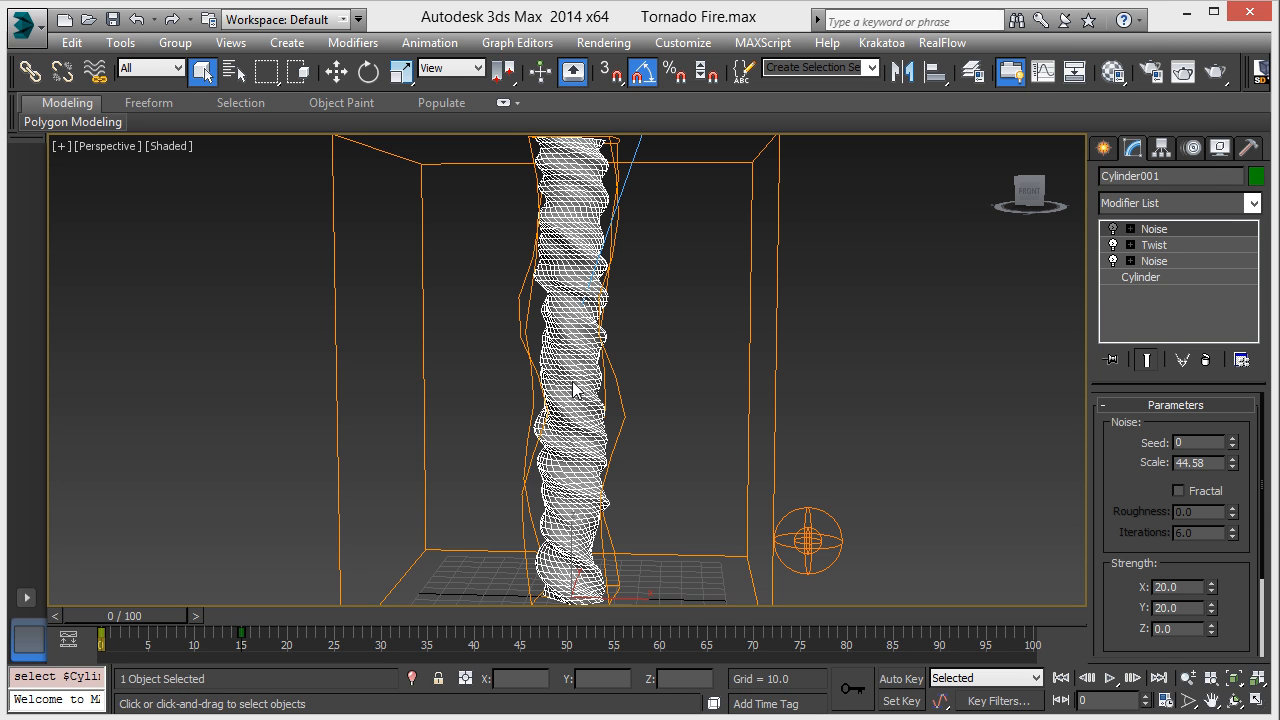
click(1114, 230)
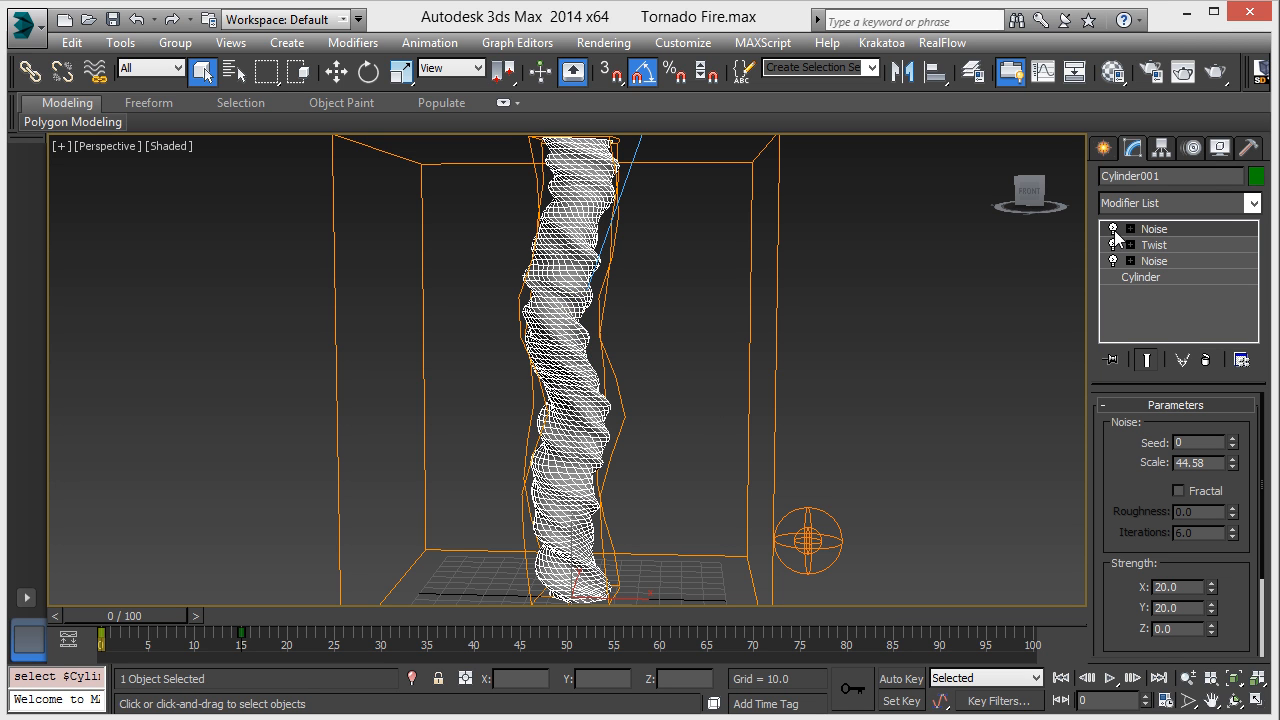
click(450, 521)
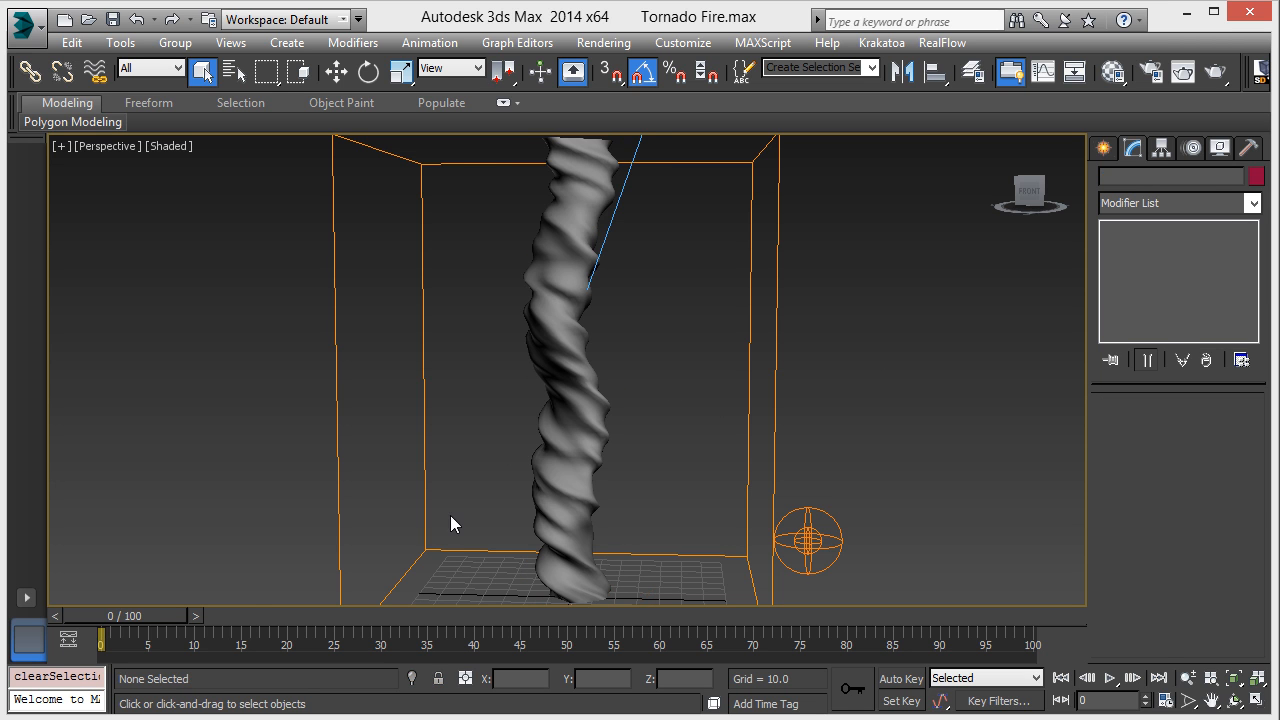
Step: Check the upper Noise modifier's animation settings and scrub the timeline to preview the column's motion
click(565, 380)
scroll(1159, 553, down, 5)
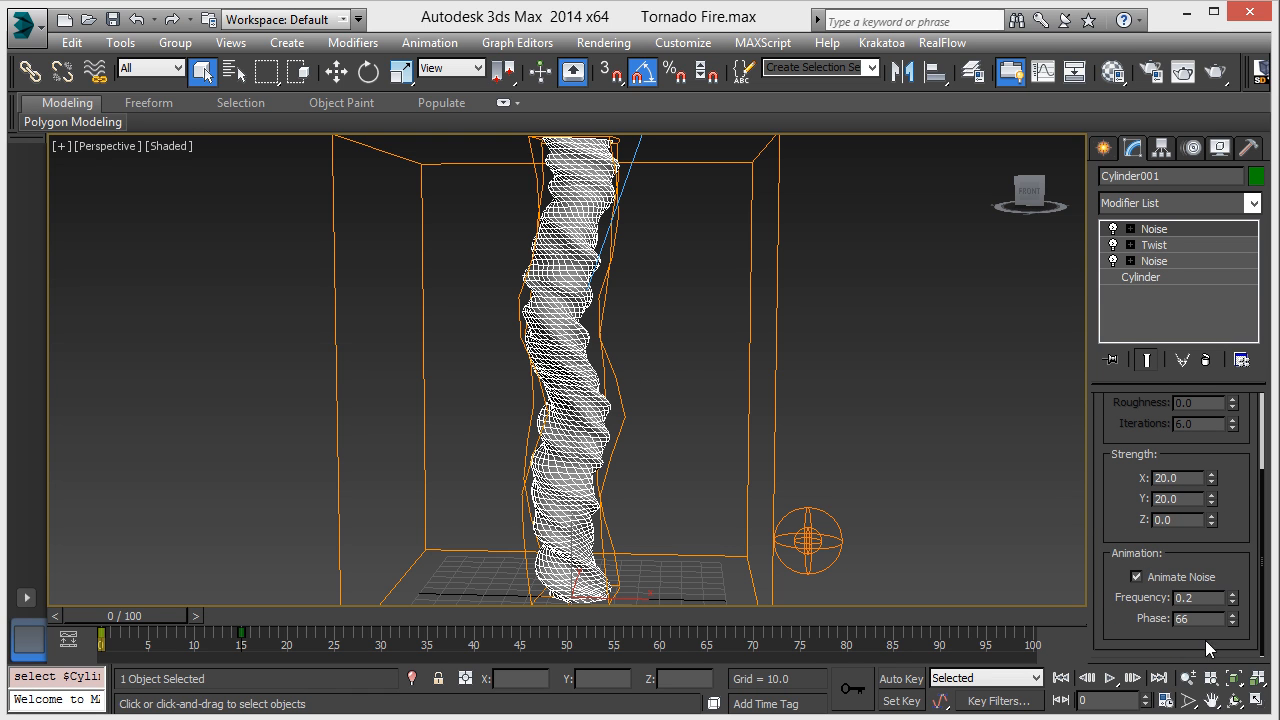
click(651, 424)
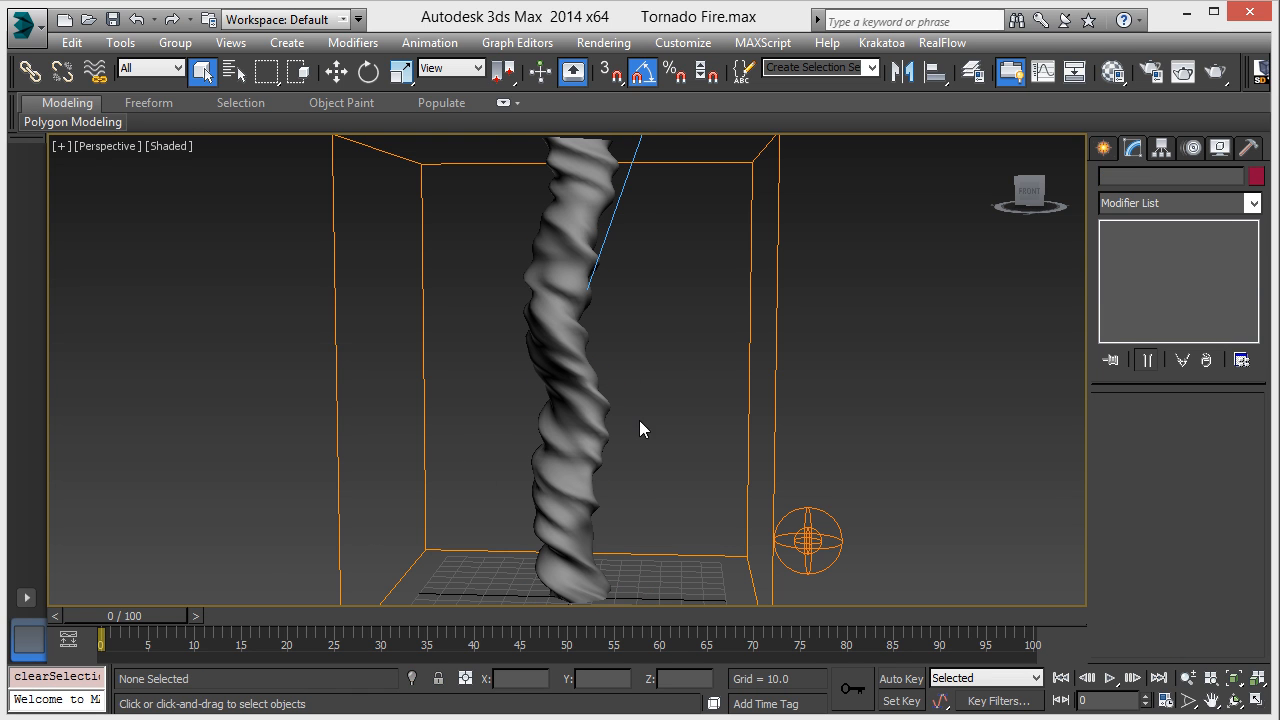
click(565, 445)
drag(128, 616, 150, 640)
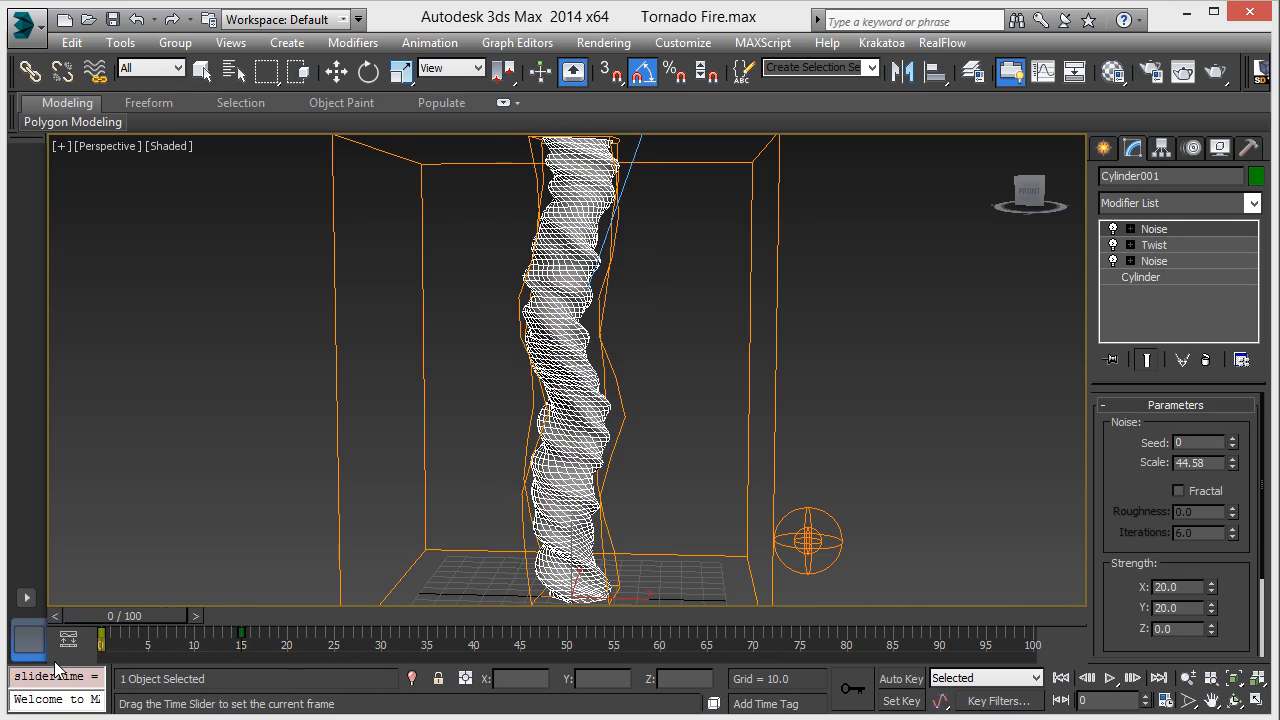
click(455, 460)
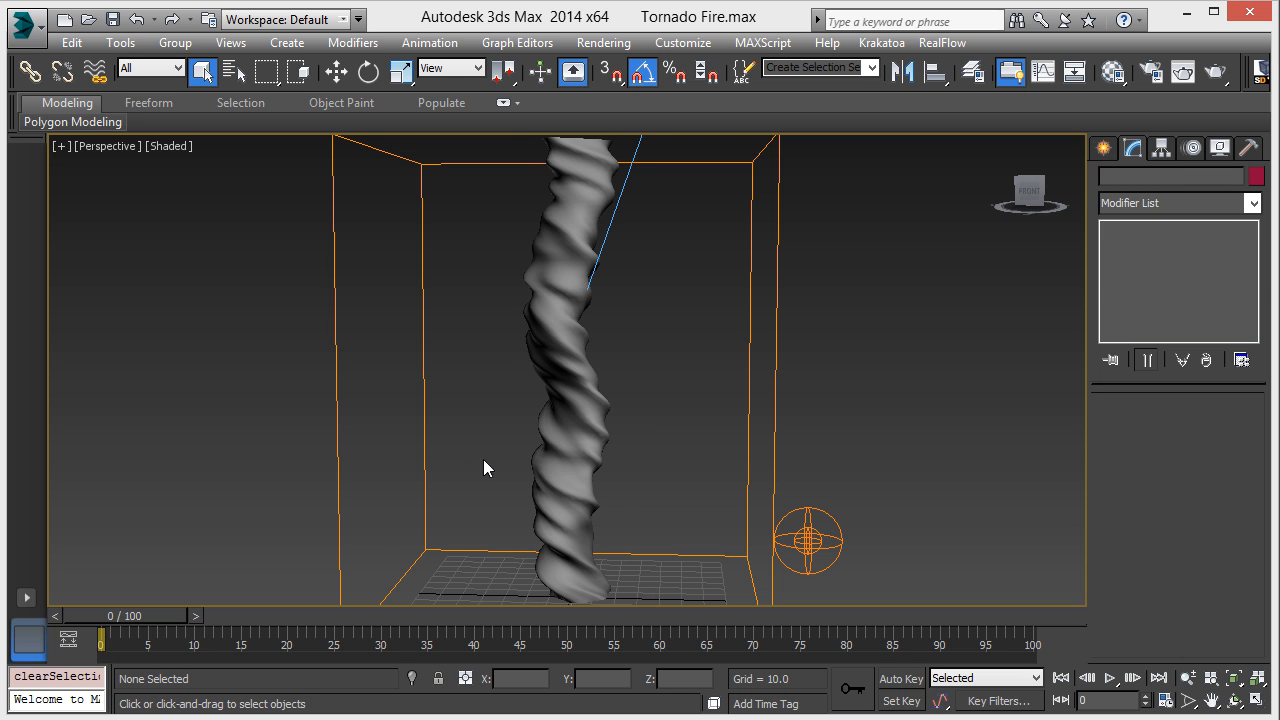
Step: Select the FumeFX object source helper beside the container and review its source type, Fuel and Temperature settings
scroll(572, 420, down, 4)
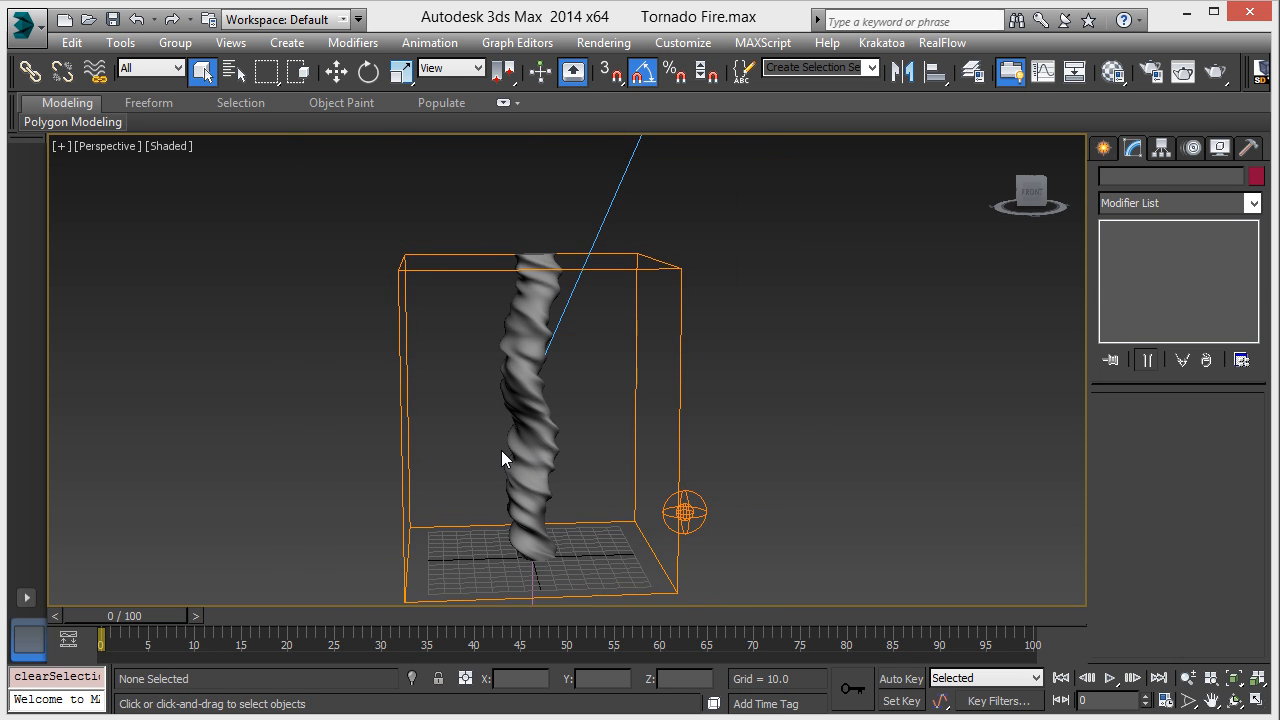
scroll(501, 450, up, 4)
middle_drag(768, 530, 686, 488)
click(712, 500)
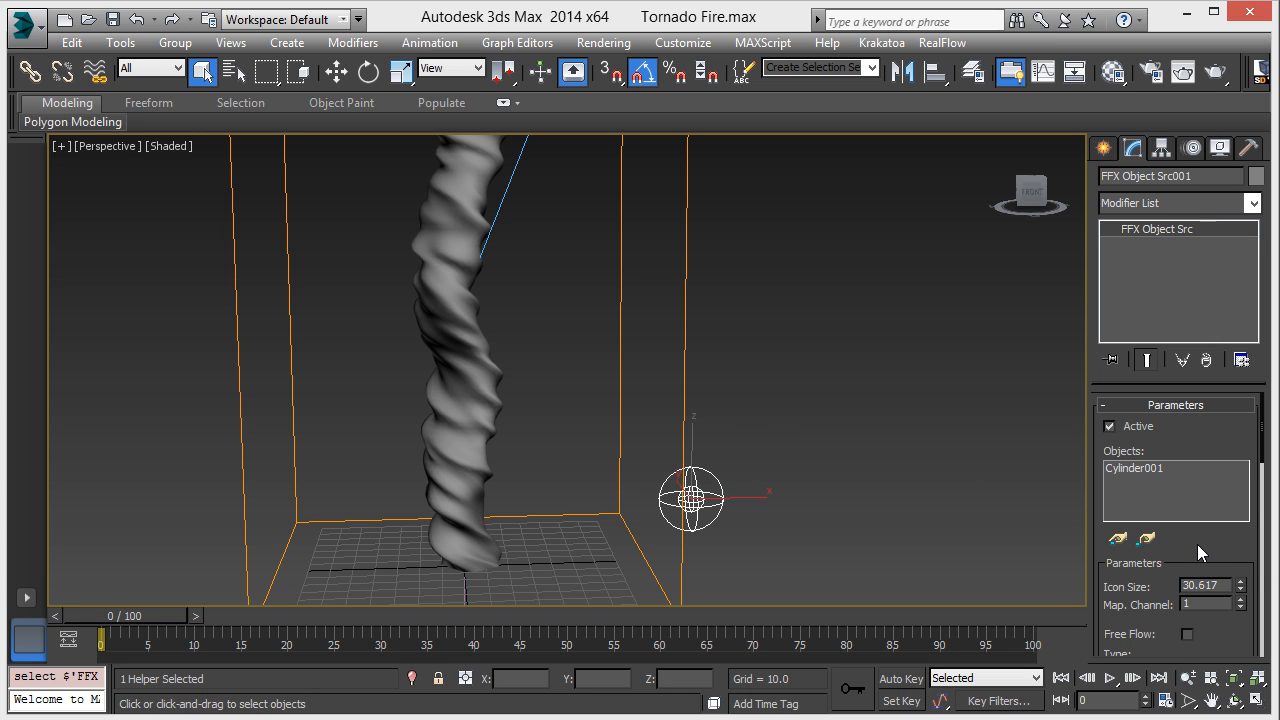
drag(1197, 546, 1187, 380)
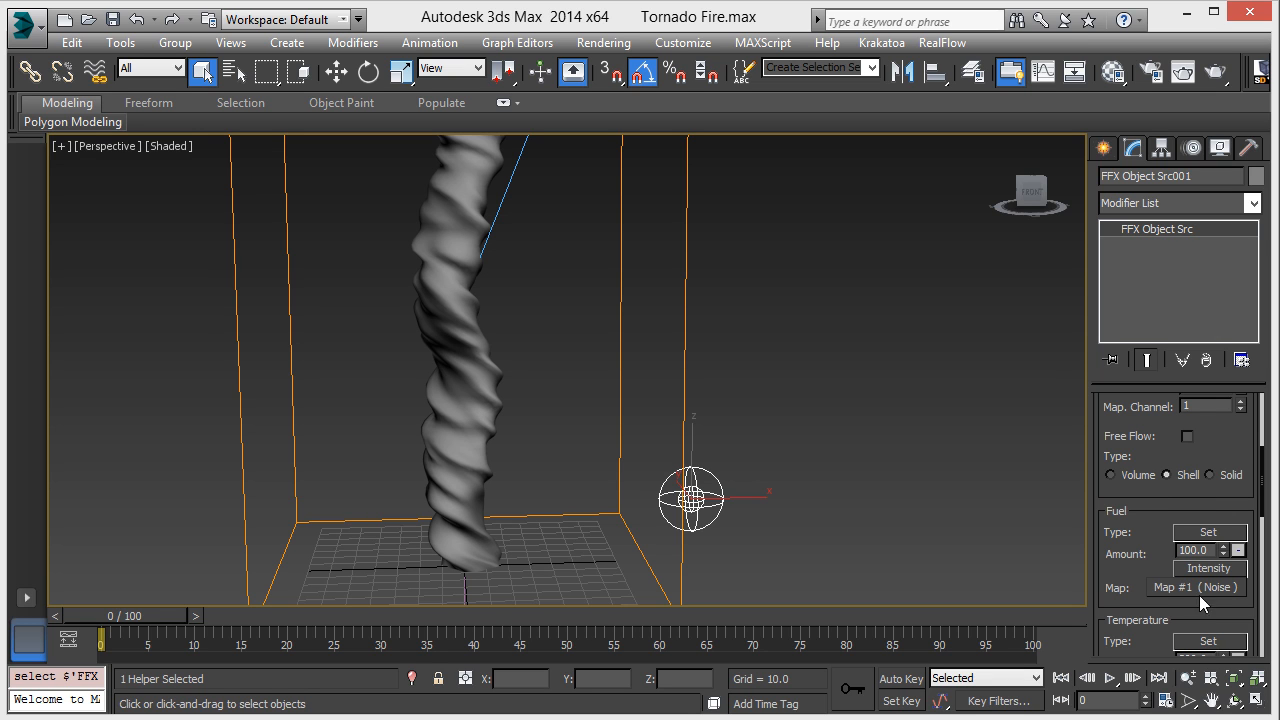
scroll(1146, 554, down, 2)
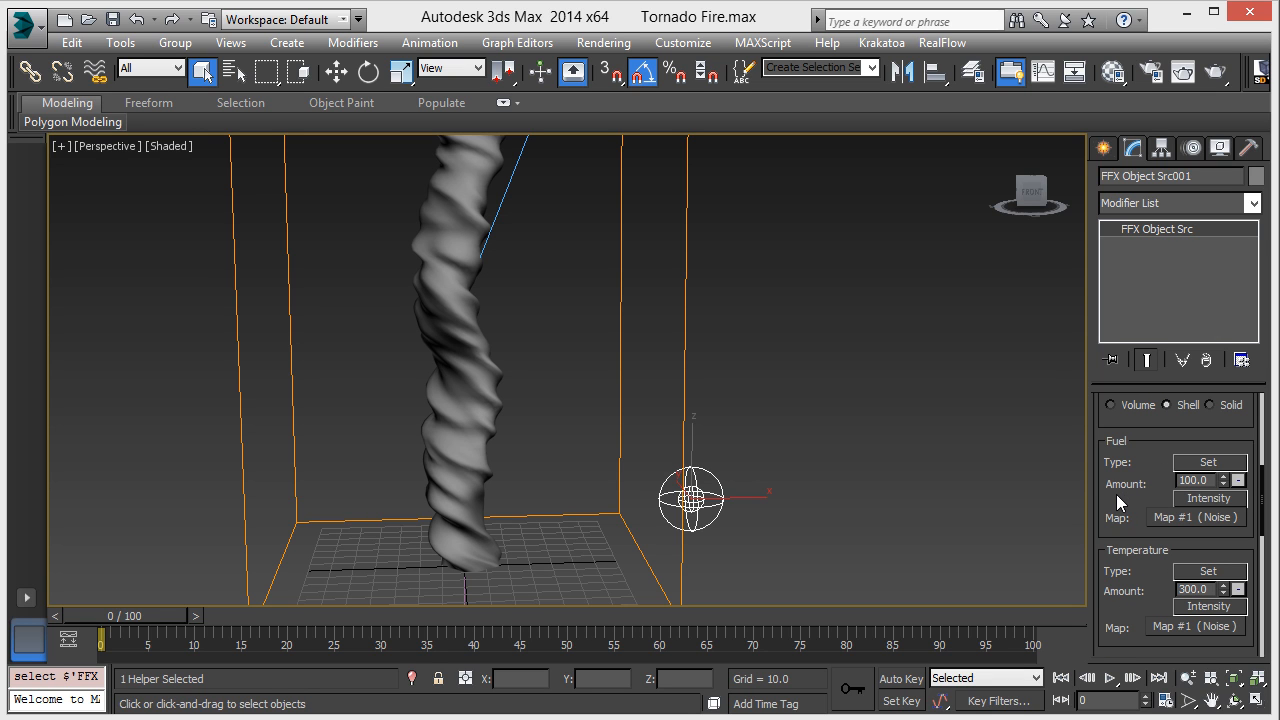
scroll(1127, 492, down, 1)
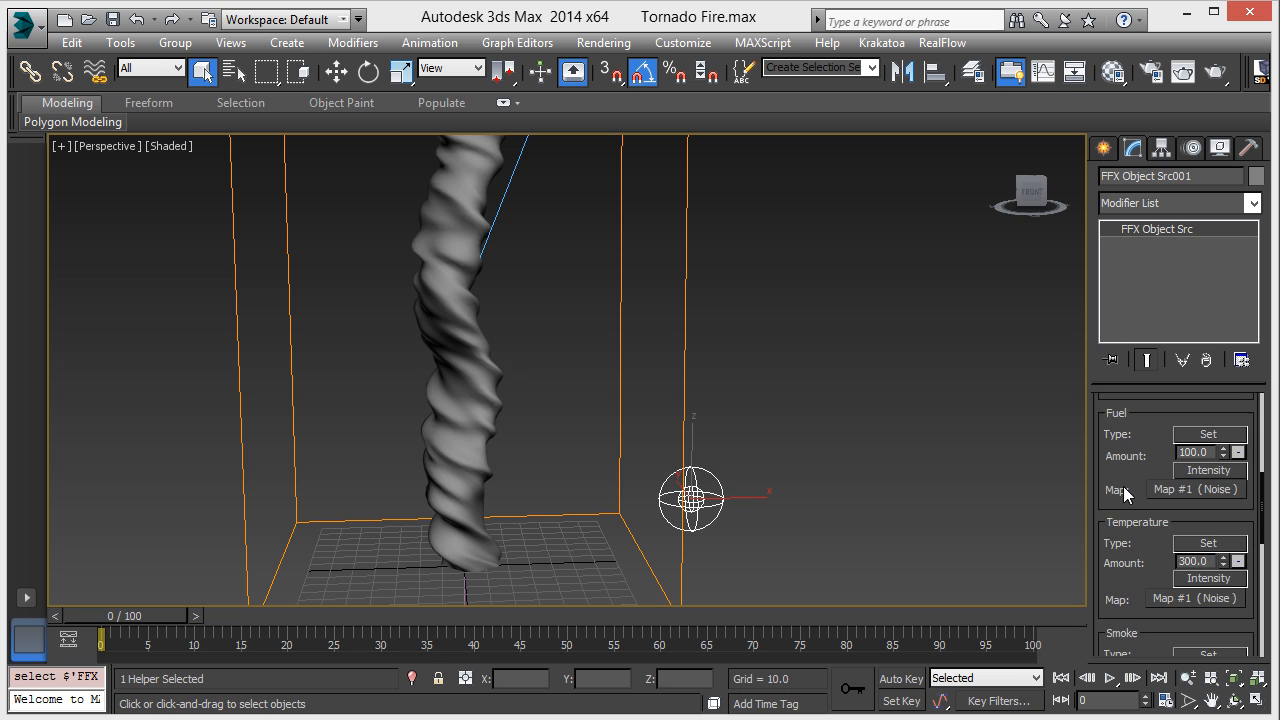
mouse_move(1148, 568)
mouse_down()
mouse_move(1134, 434)
mouse_move(1153, 589)
mouse_up()
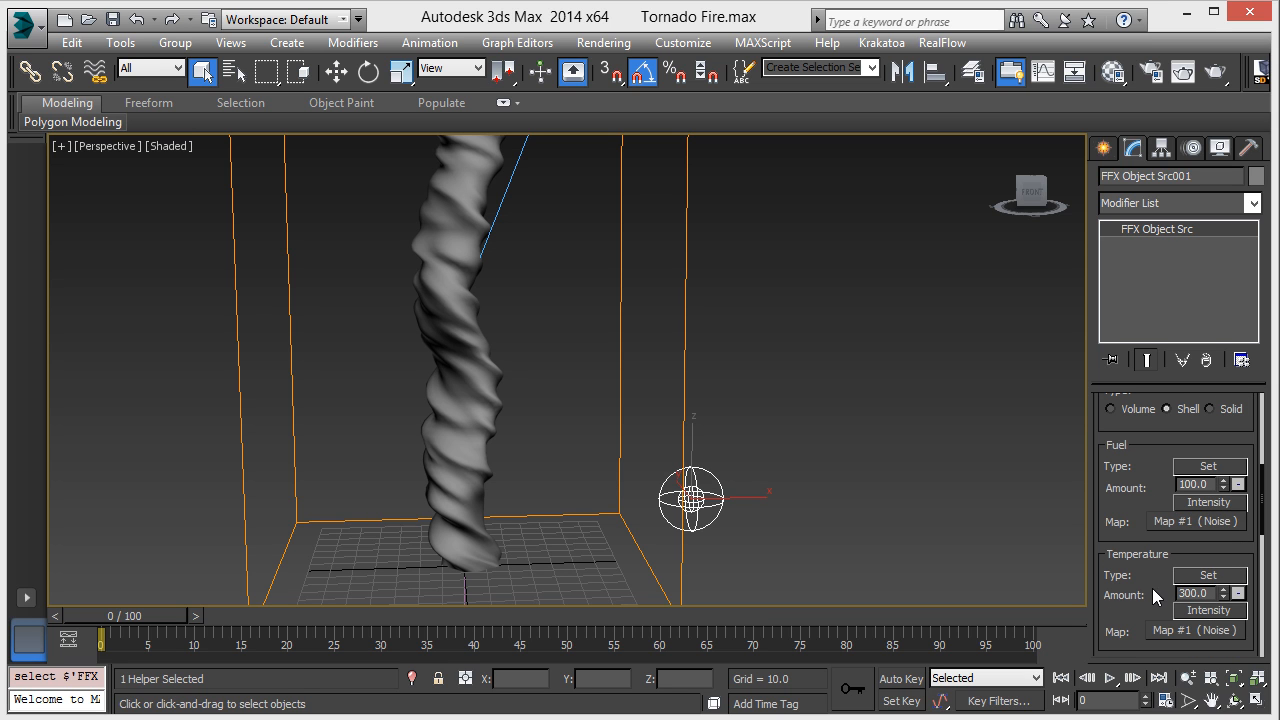
Step: Inspect the first material's diffuse Noise map parameters and enlarged preview in the Material Editor, then close it
right_click(765, 345)
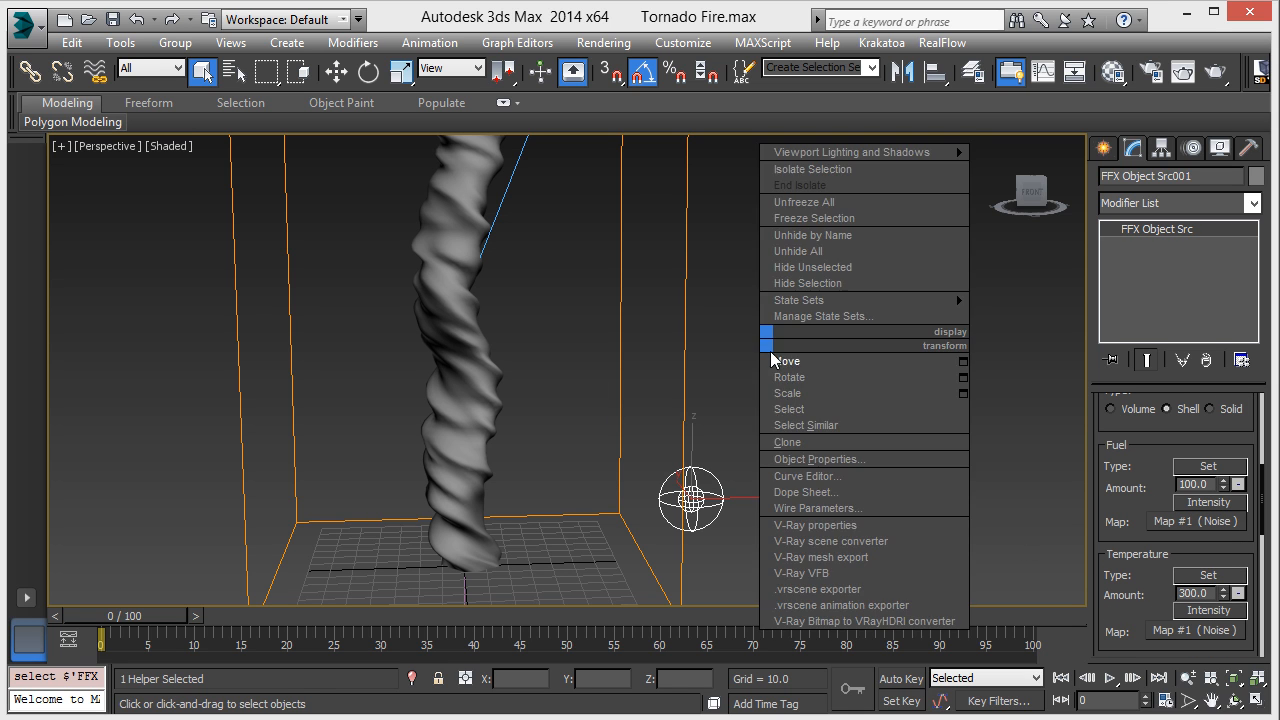
click(773, 353)
key(m)
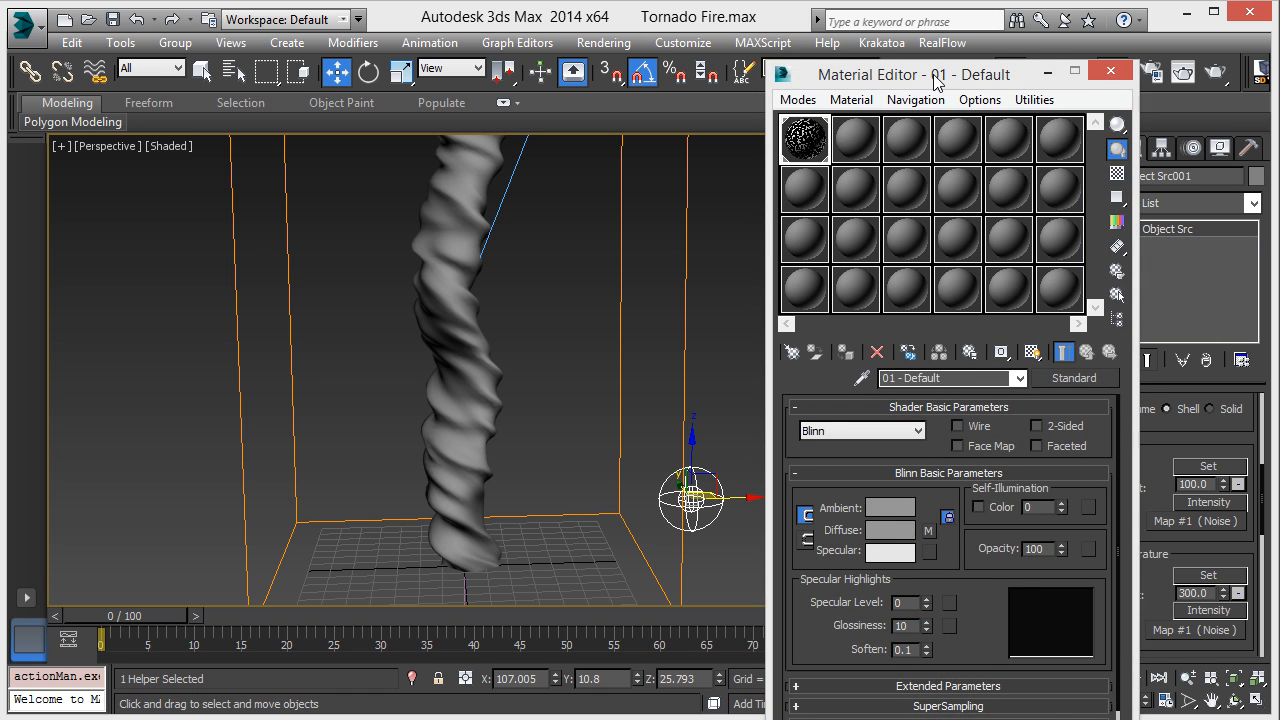
drag(940, 74, 508, 52)
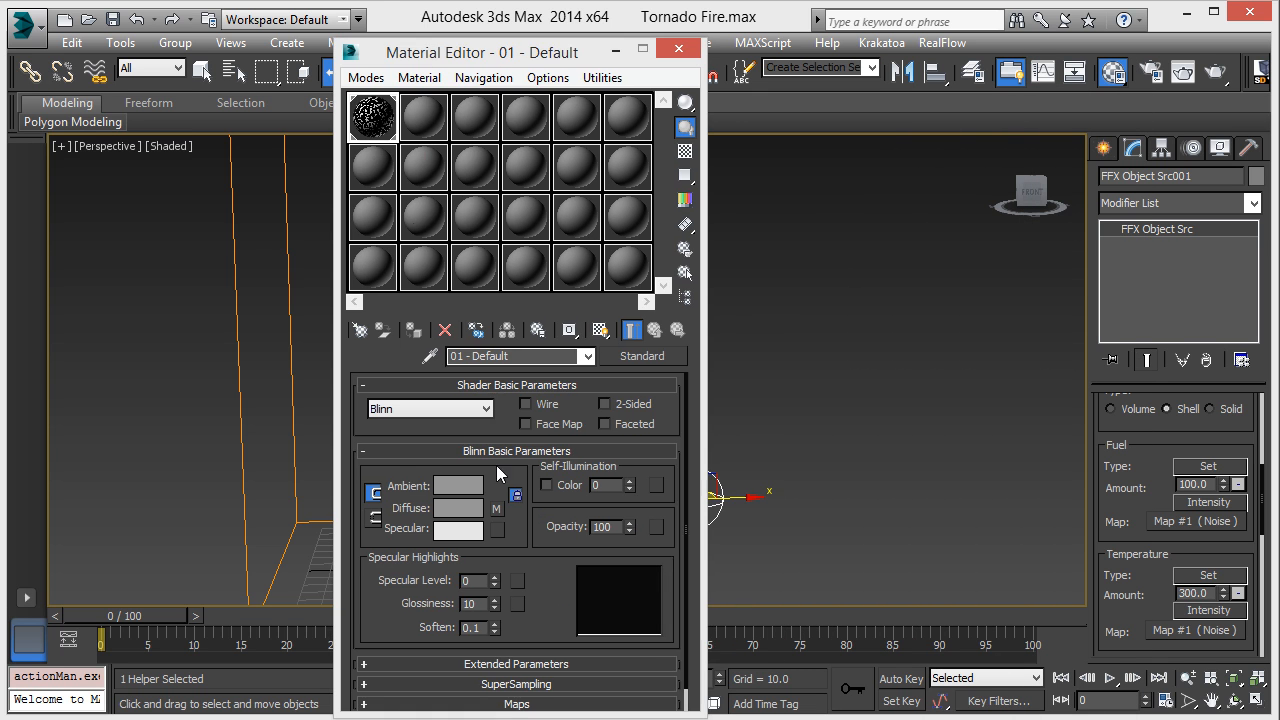
click(496, 510)
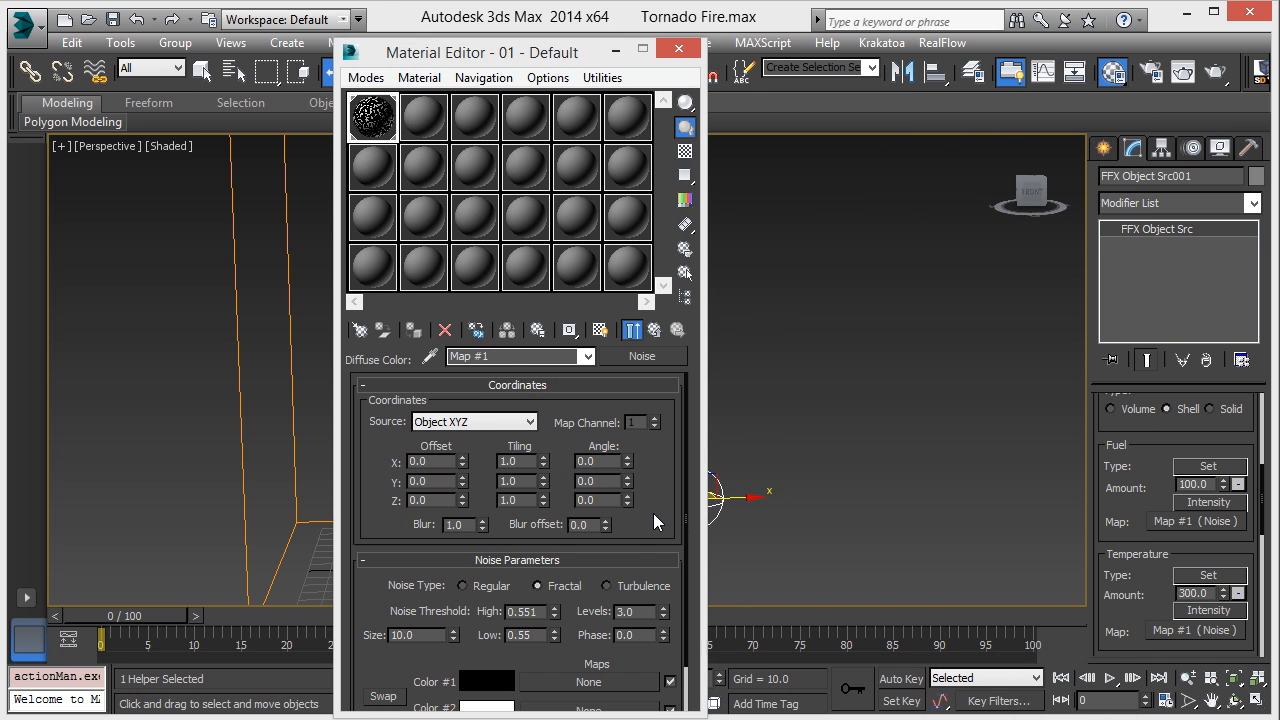
scroll(669, 437, down, 1)
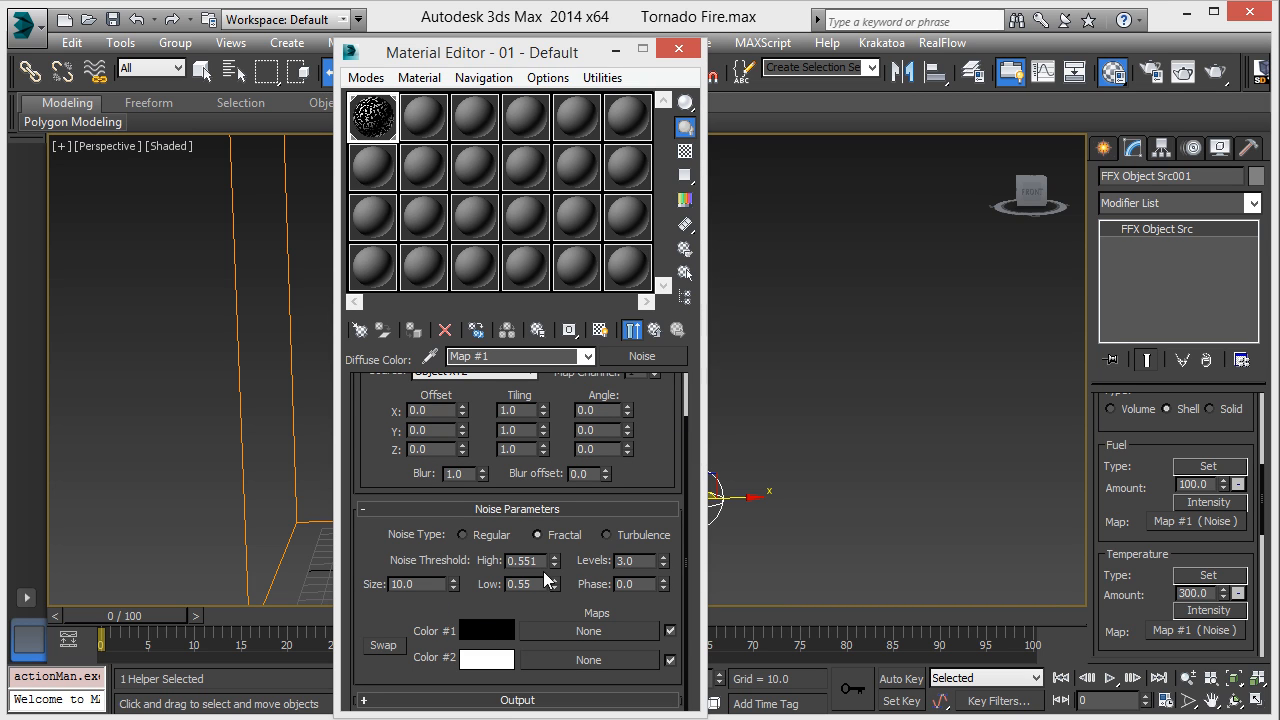
double_click(378, 135)
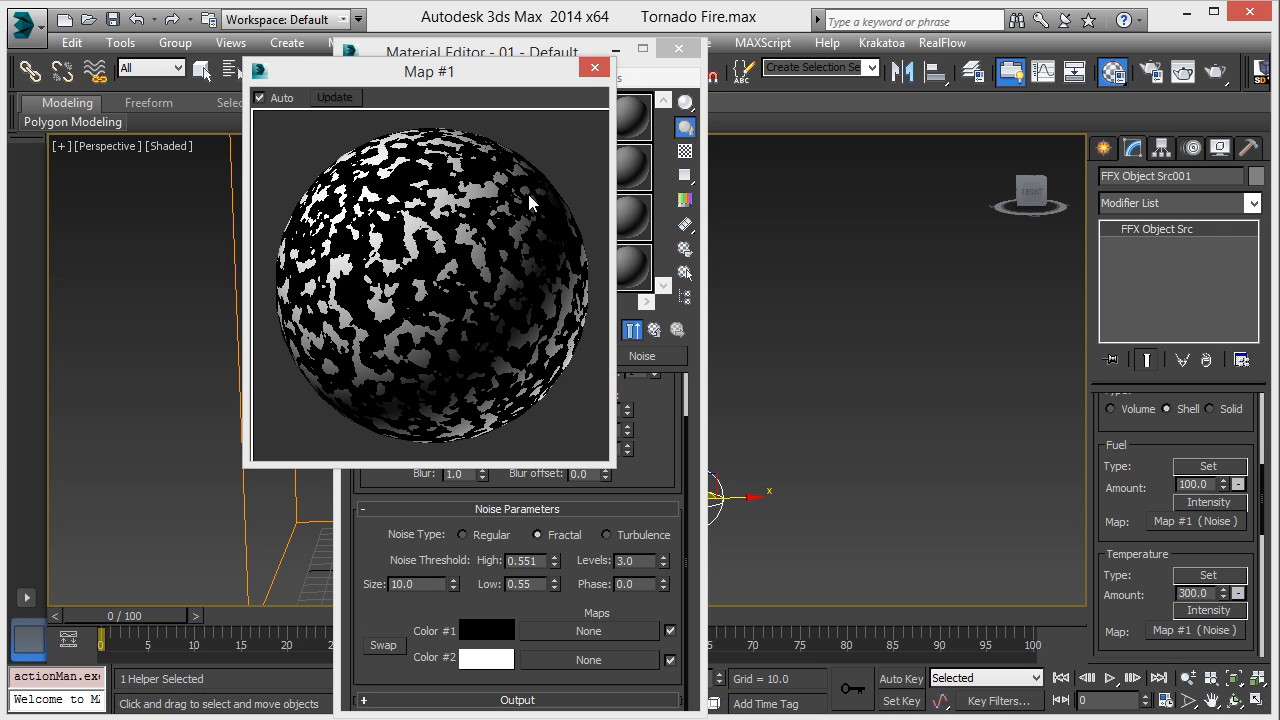
click(594, 67)
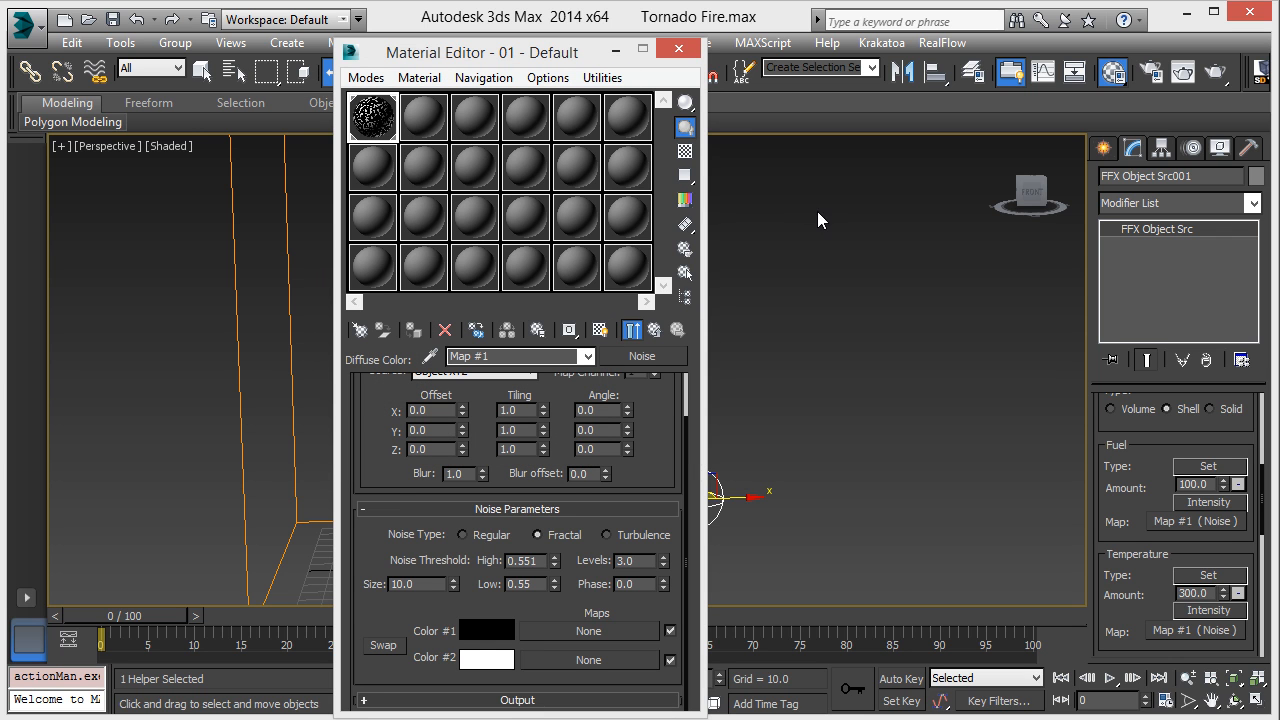
click(679, 49)
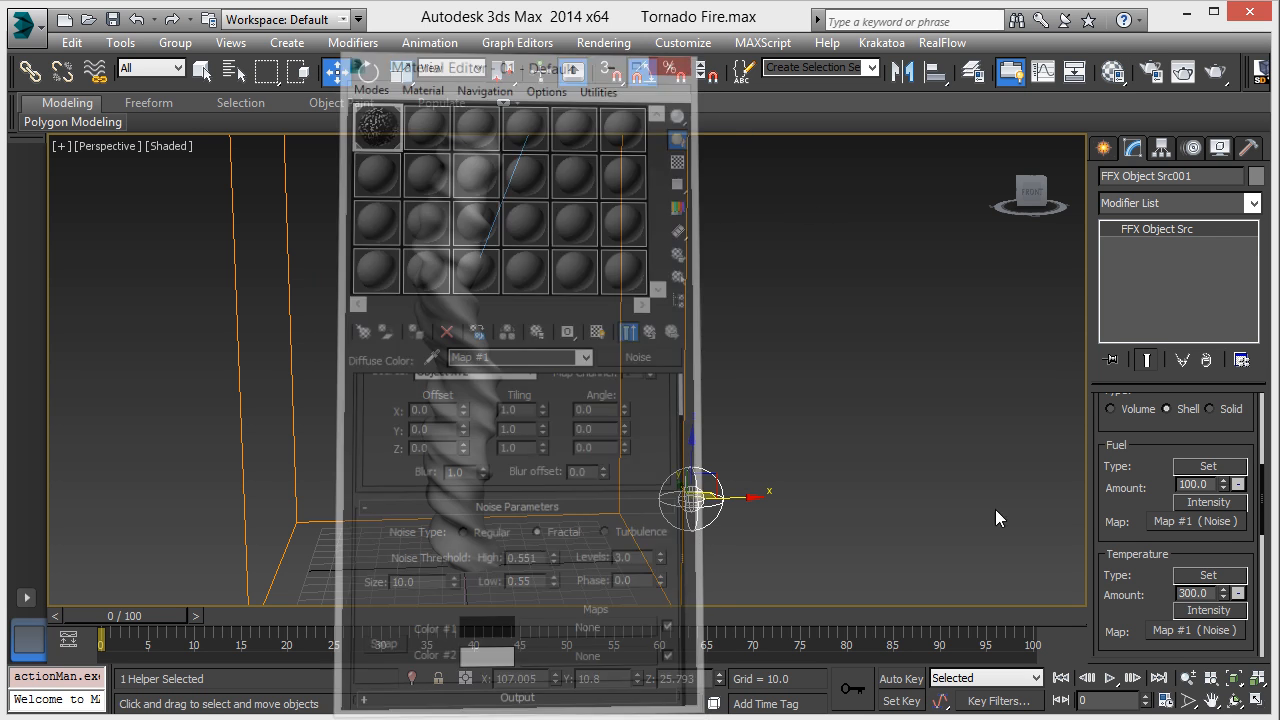
Step: Open the FumeFX container's simulation settings and show its list of objects, sources and space warps
scroll(1137, 517, down, 3)
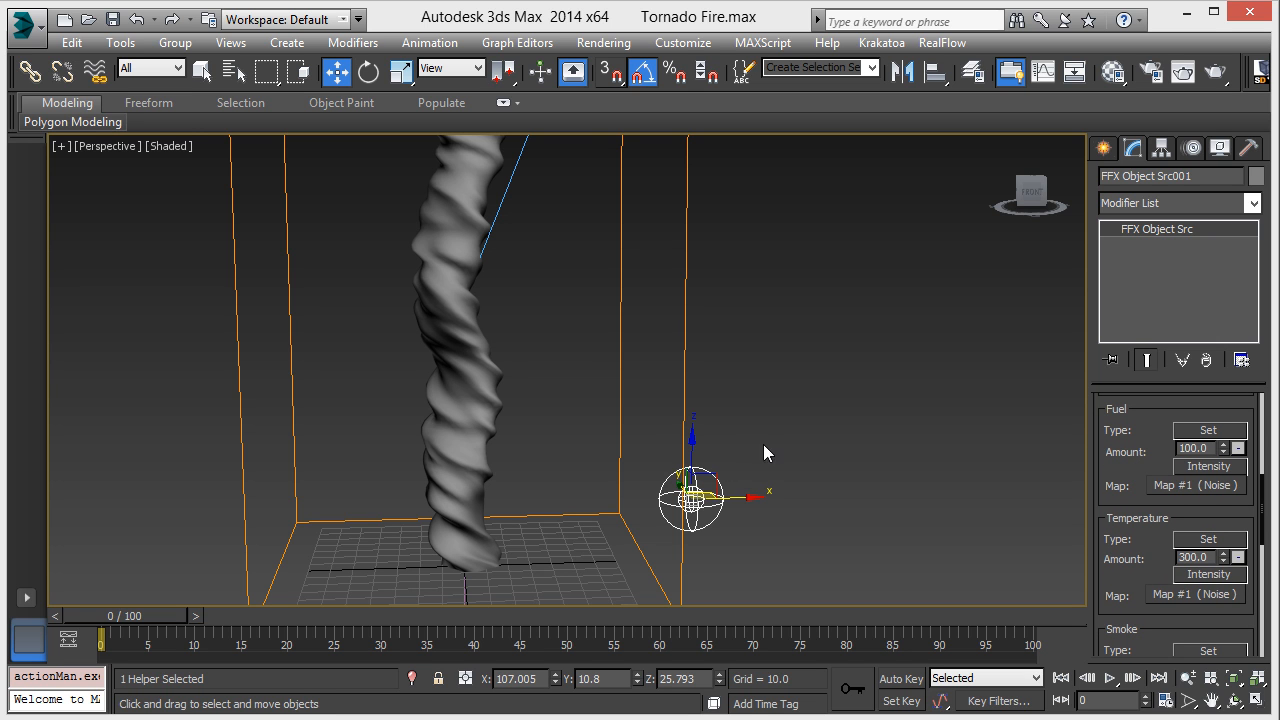
click(539, 369)
middle_drag(539, 369, 561, 377)
scroll(605, 356, down, 4)
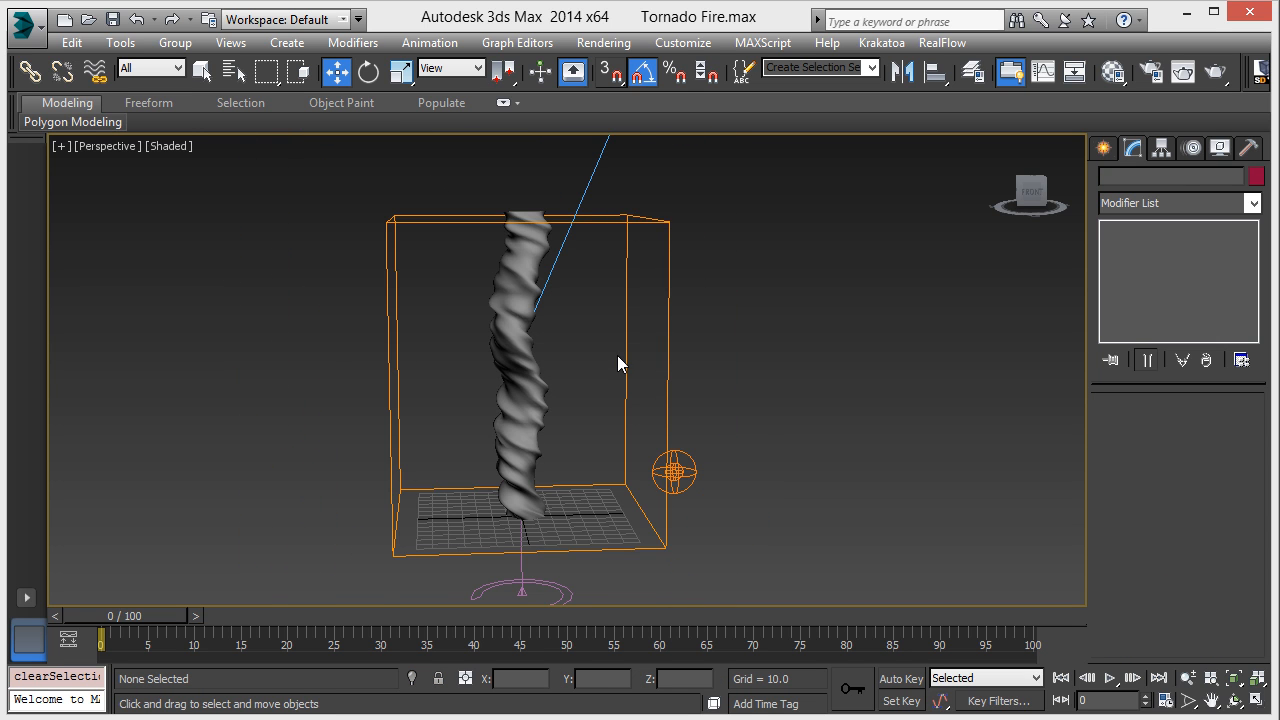
scroll(615, 376, up, 5)
scroll(634, 365, down, 3)
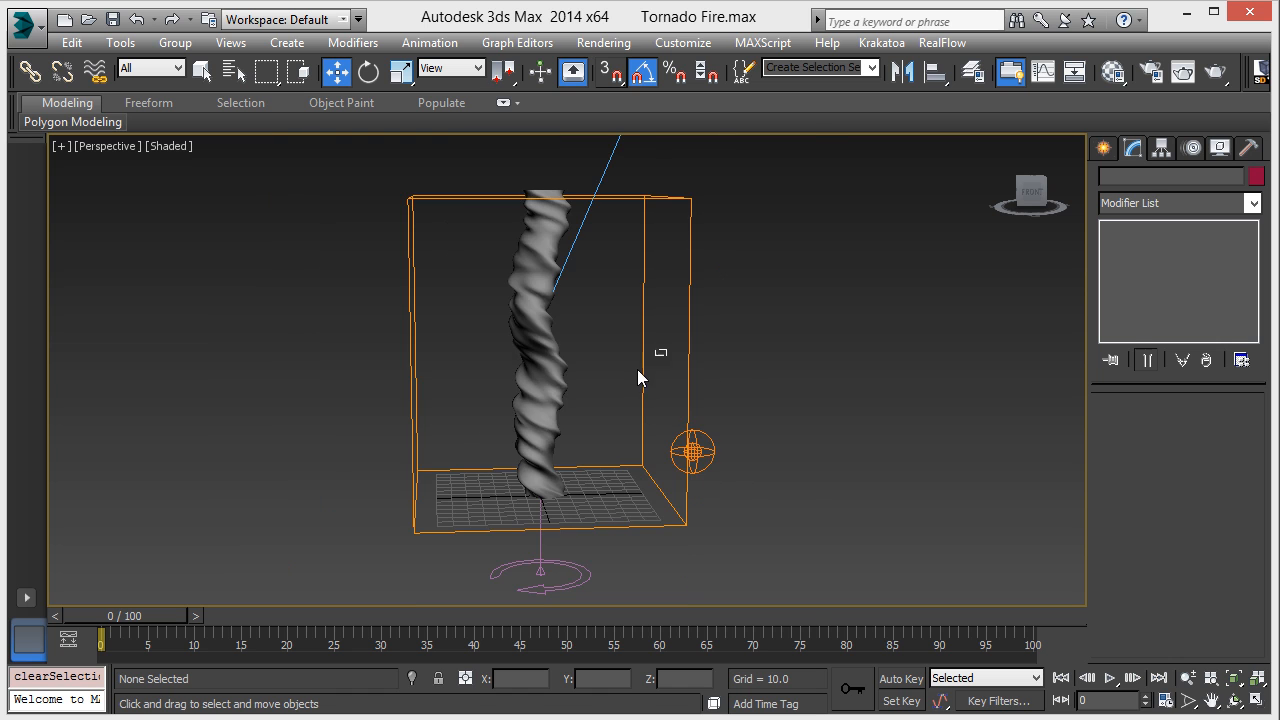
double_click(641, 378)
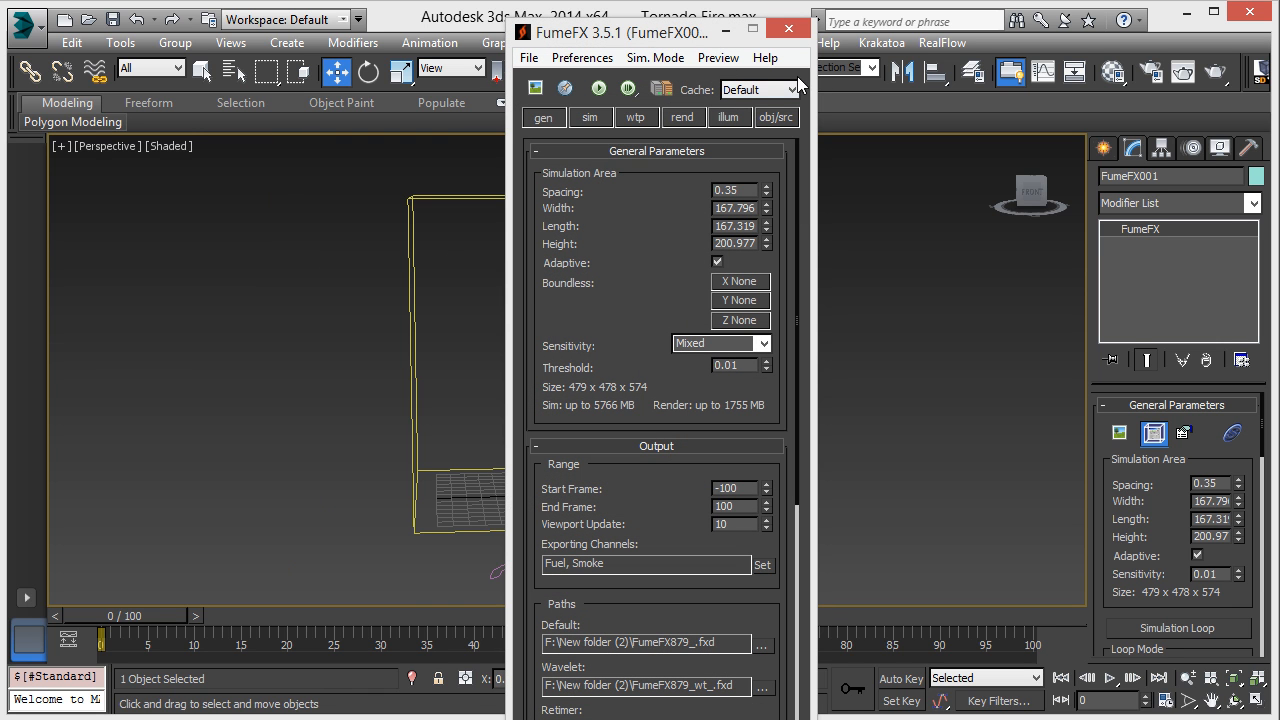
click(776, 117)
drag(640, 32, 738, 36)
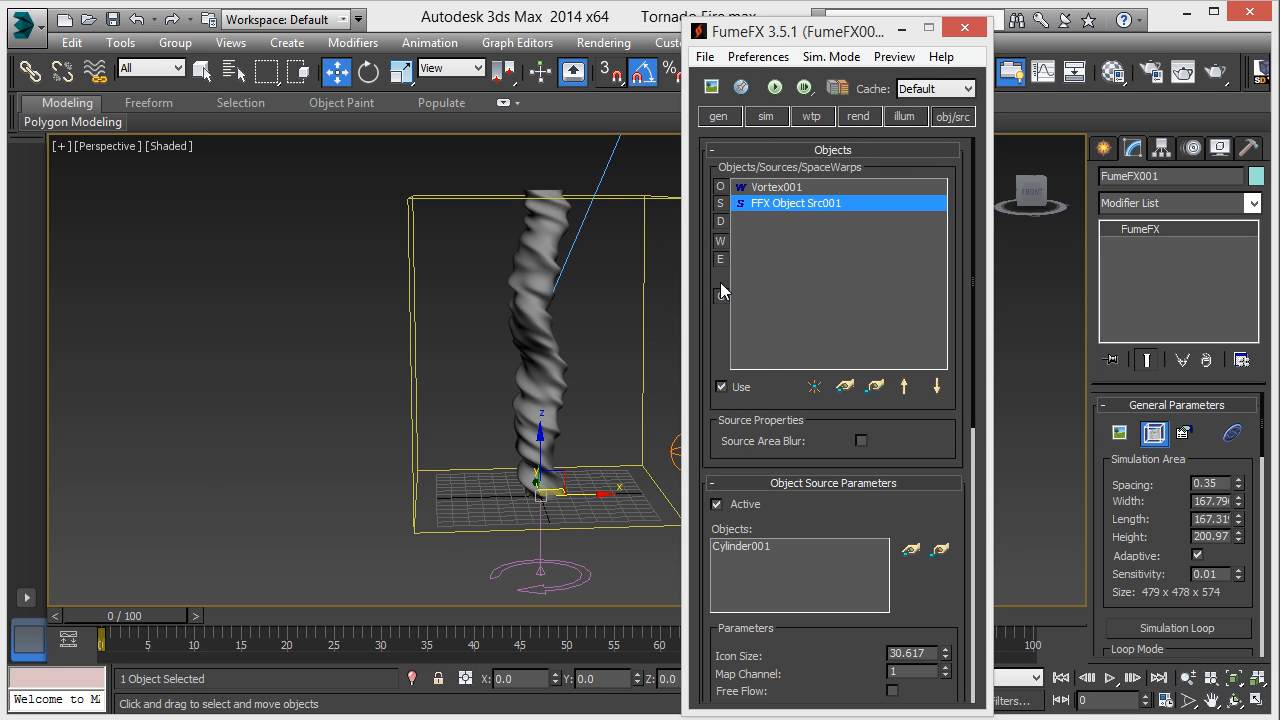
Step: Select the Vortex space warp beneath the twisted column and show the Forces category of space warps in the creation tools
scroll(540, 343, up, 3)
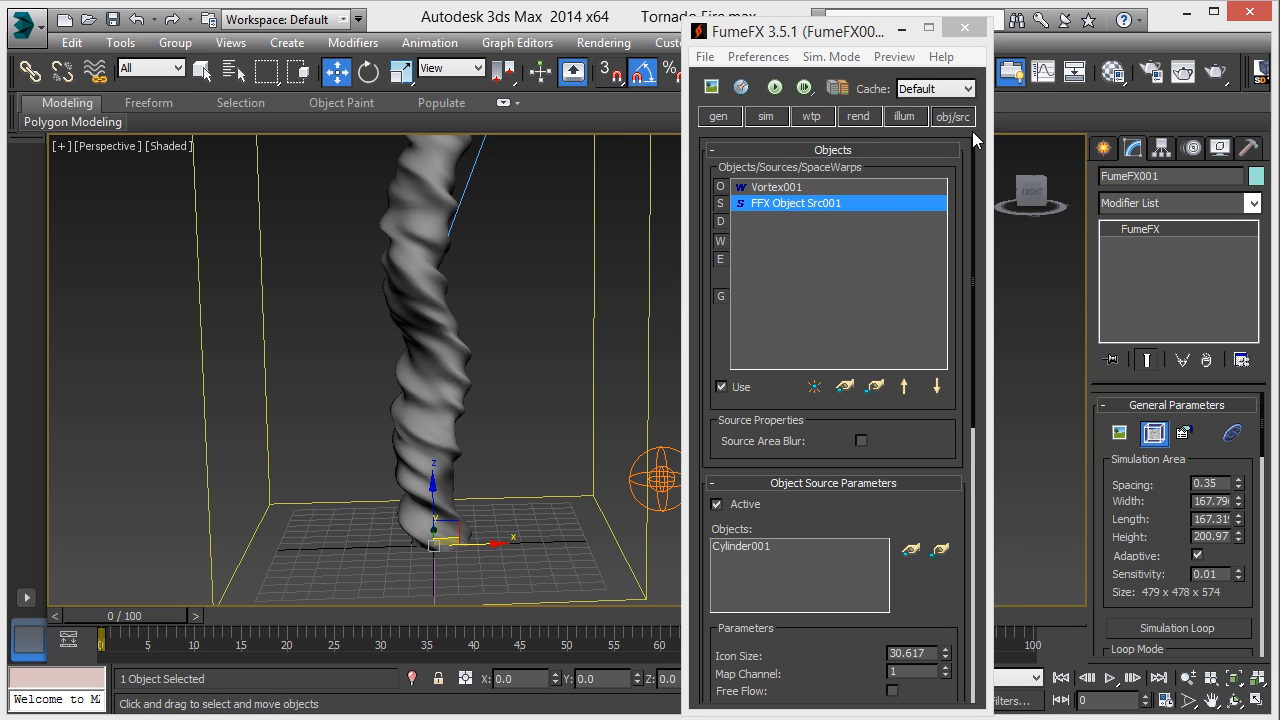
scroll(923, 449, up, 3)
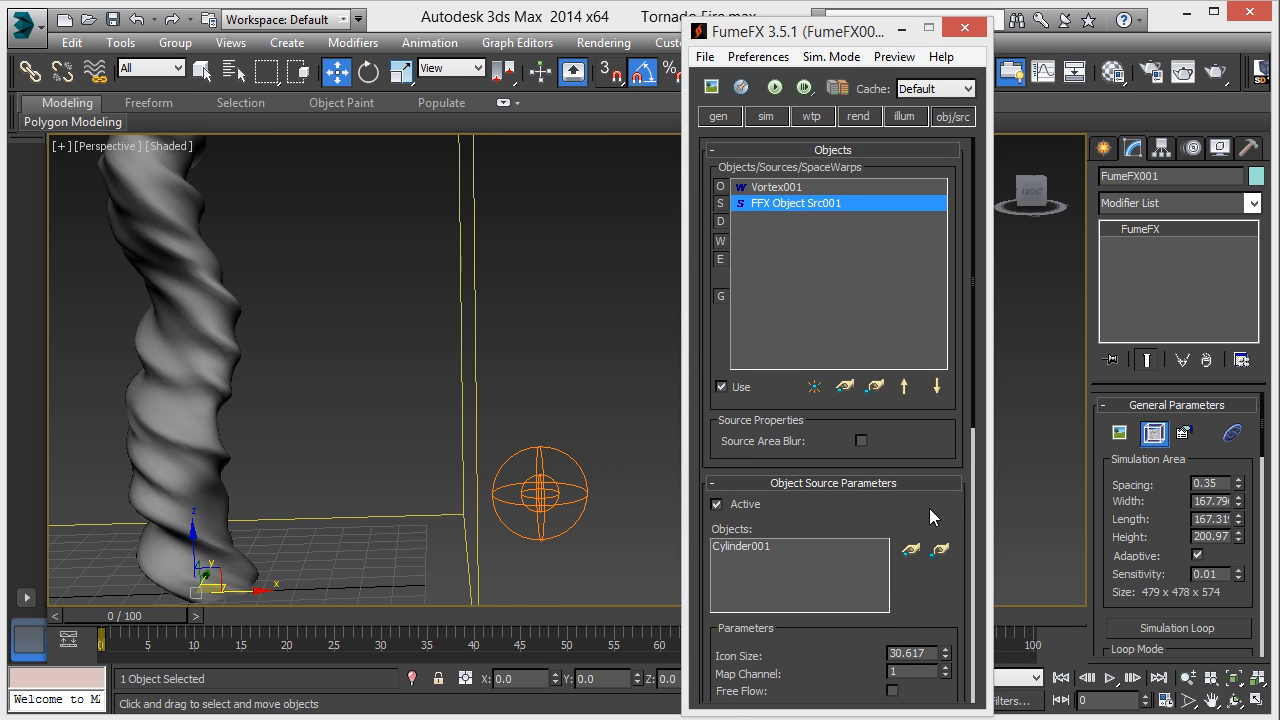
scroll(388, 383, down, 4)
alt+middle_drag(378, 370, 447, 295)
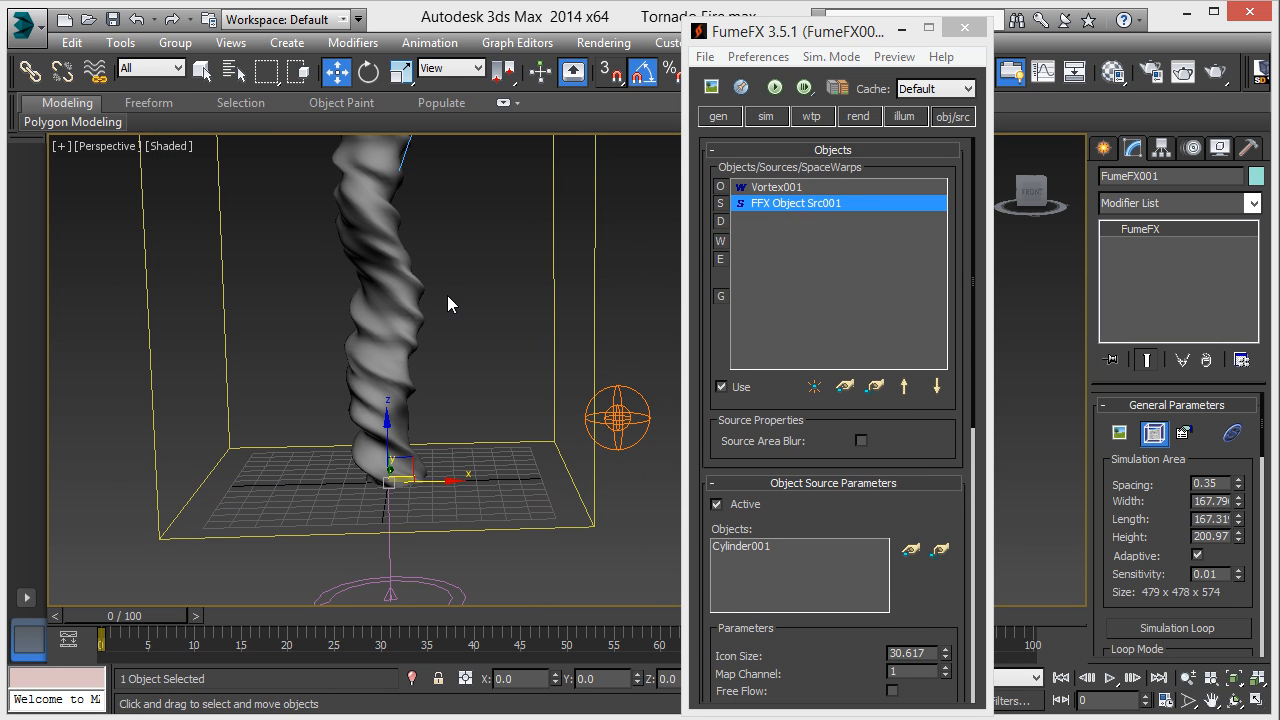
alt+middle_drag(435, 425, 463, 428)
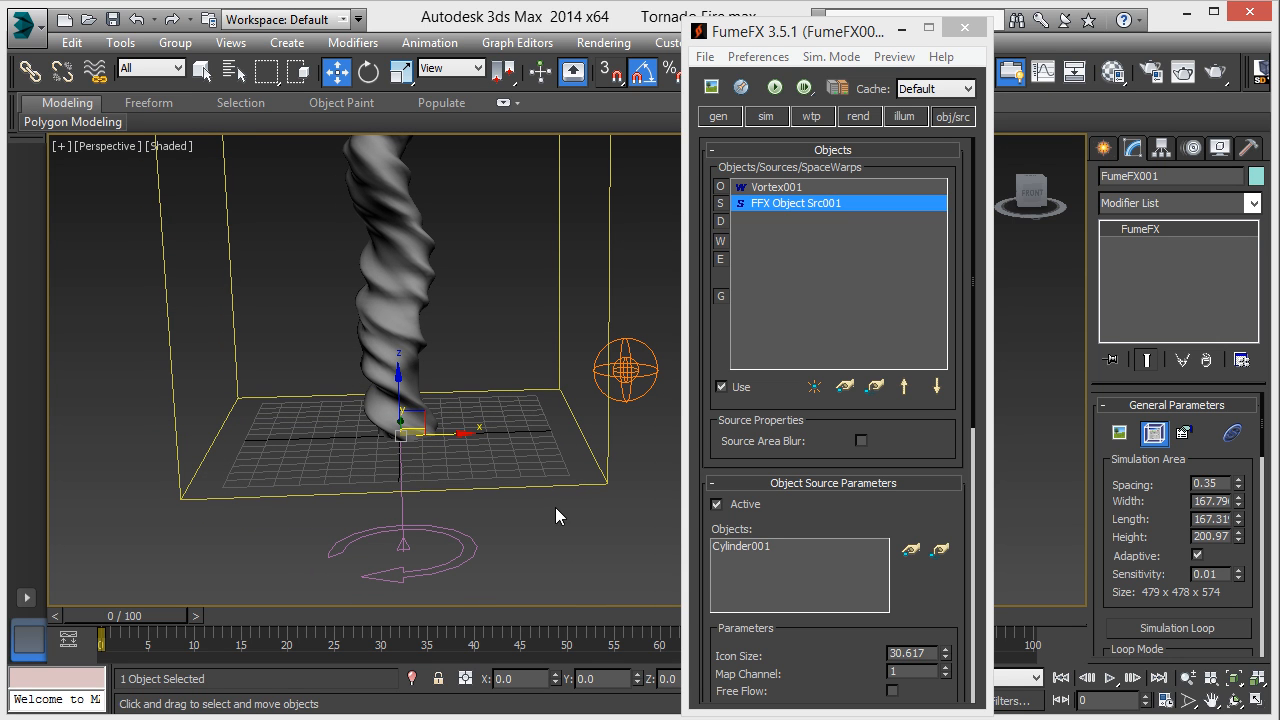
click(456, 568)
click(1104, 148)
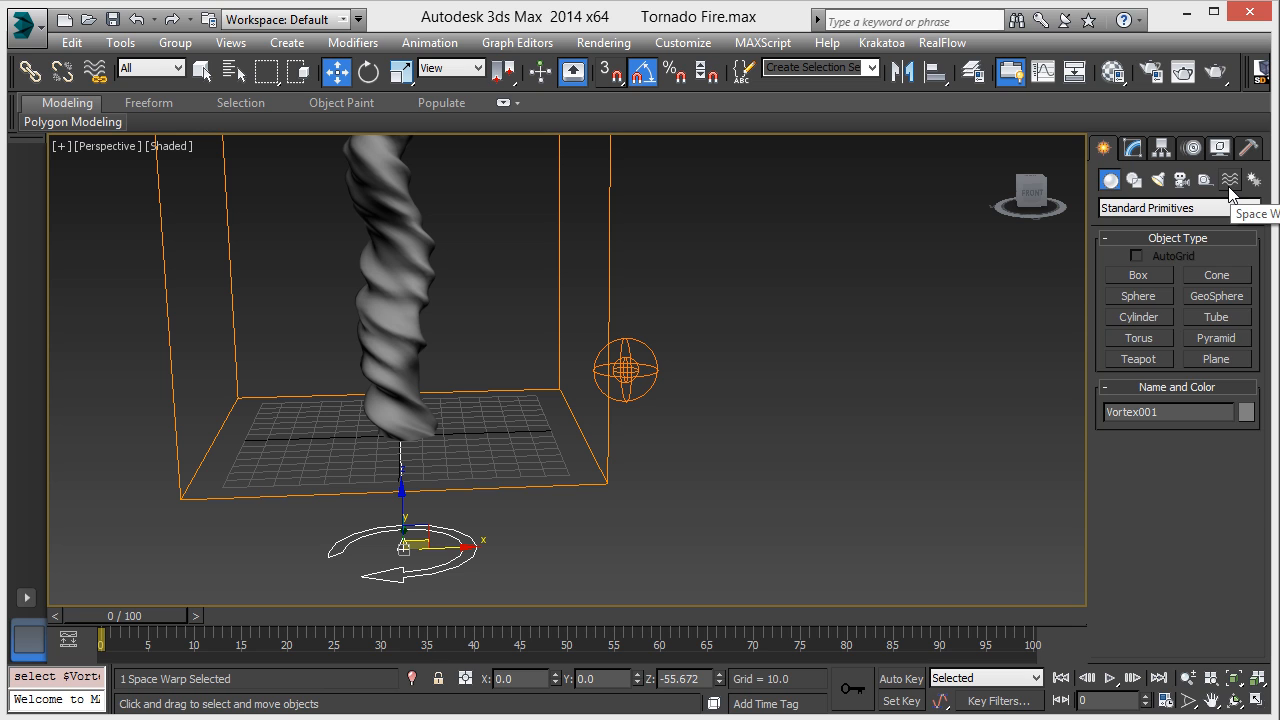
click(1230, 180)
click(1223, 208)
click(1225, 220)
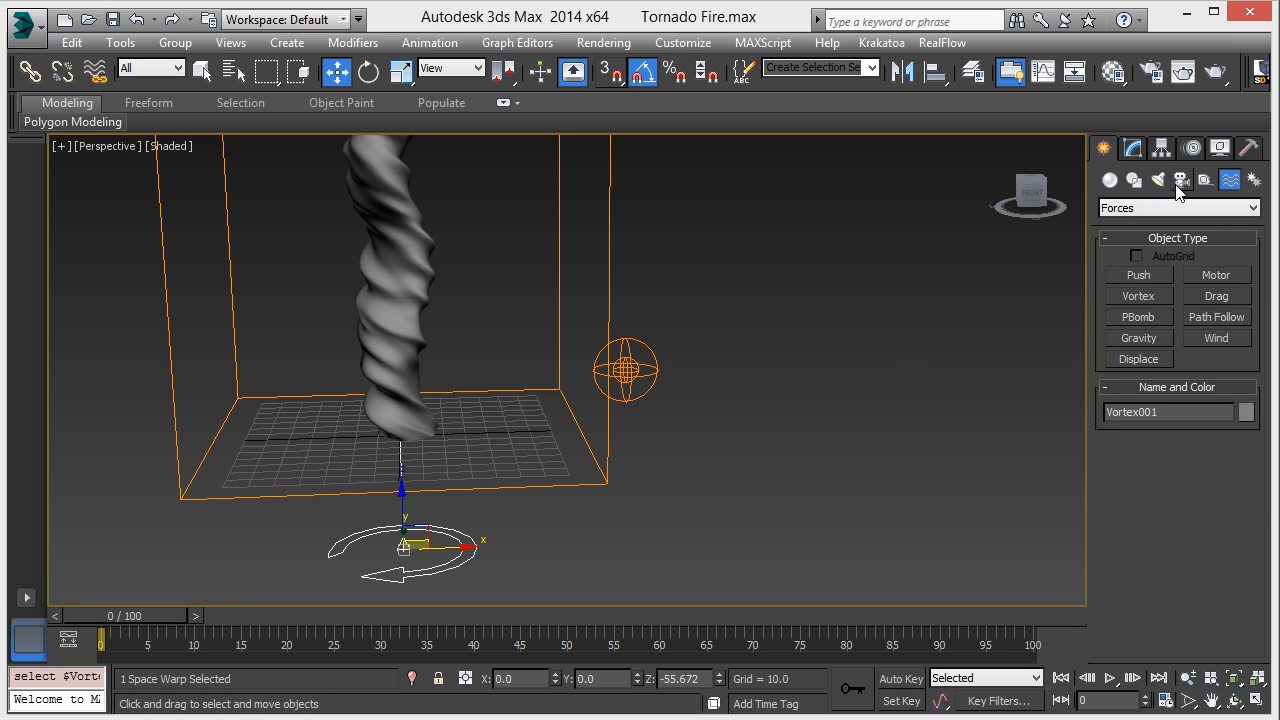
Step: Review the Vortex space warp's timing, vortex shape, and capture and motion parameters, including axial drop and orbital speed
click(1133, 148)
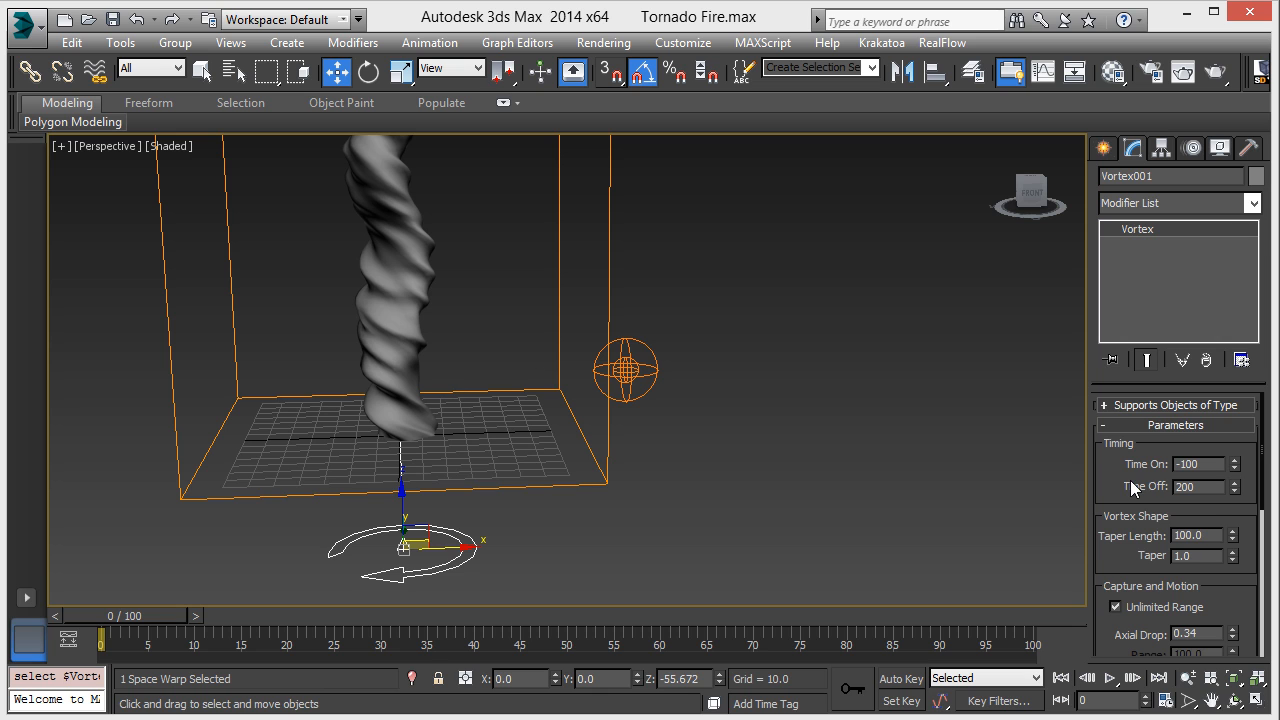
scroll(1130, 481, down, 2)
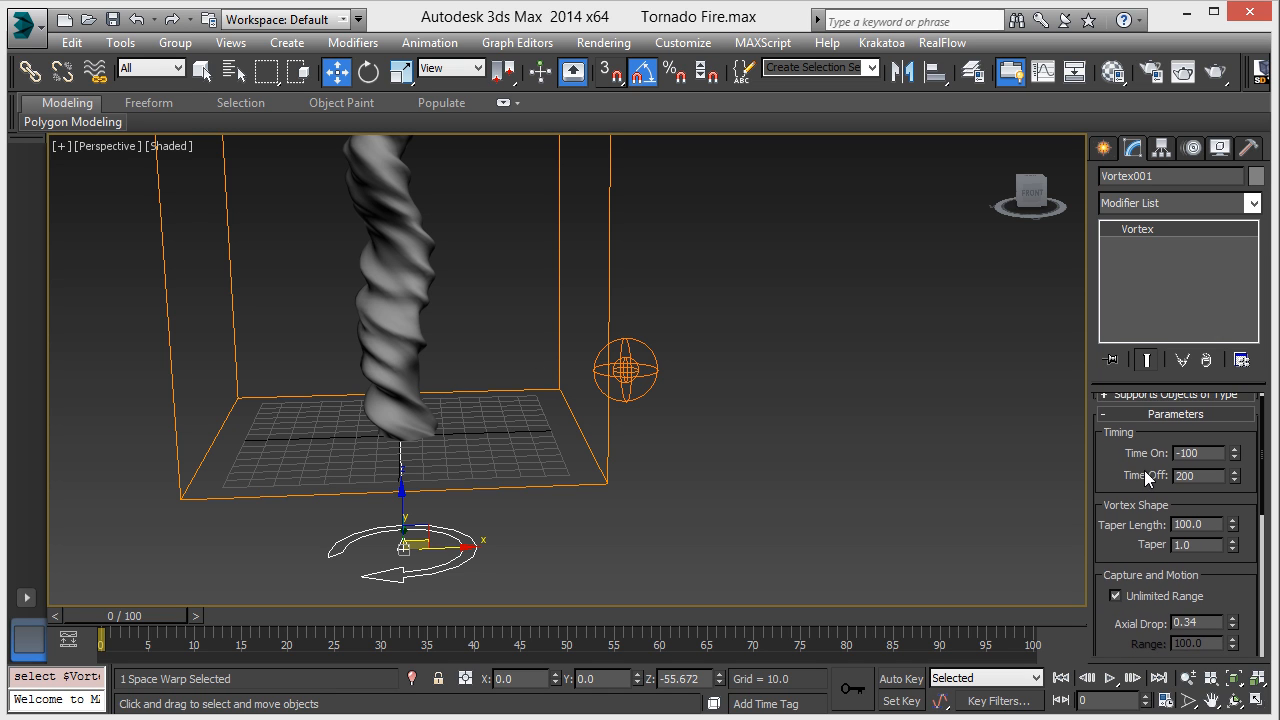
scroll(1144, 470, down, 2)
scroll(1125, 500, down, 8)
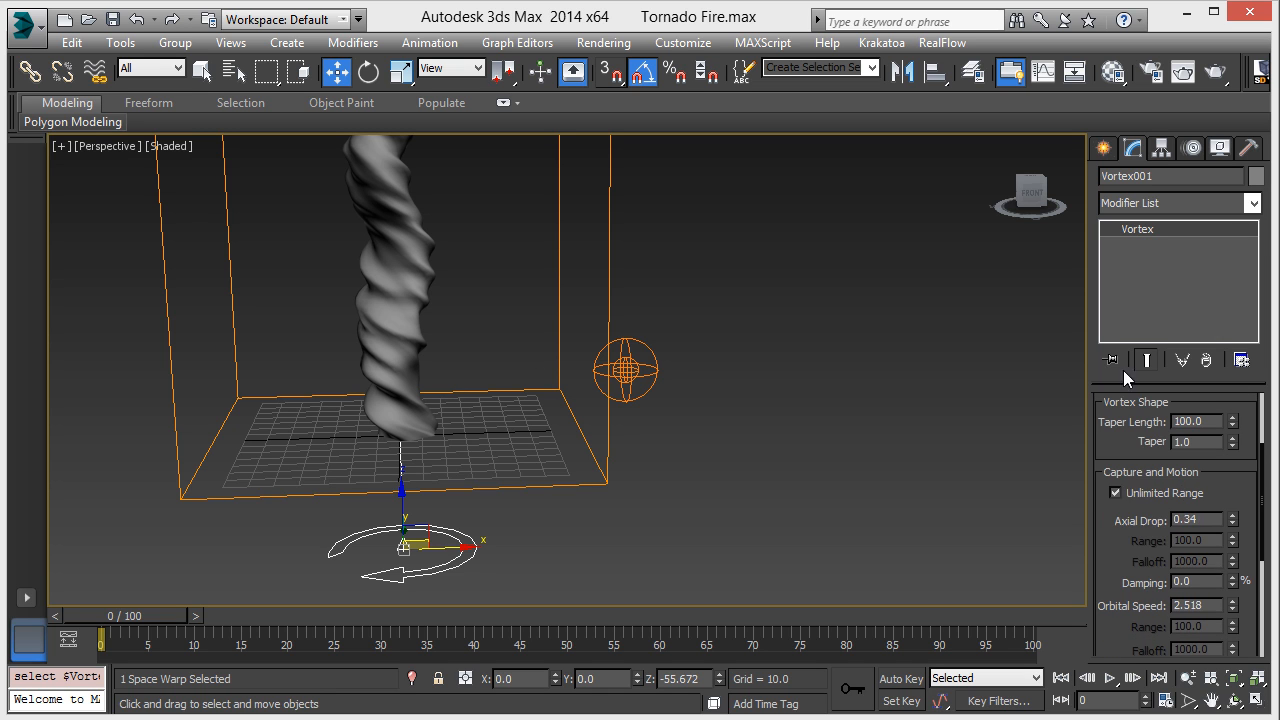
scroll(1122, 521, down, 10)
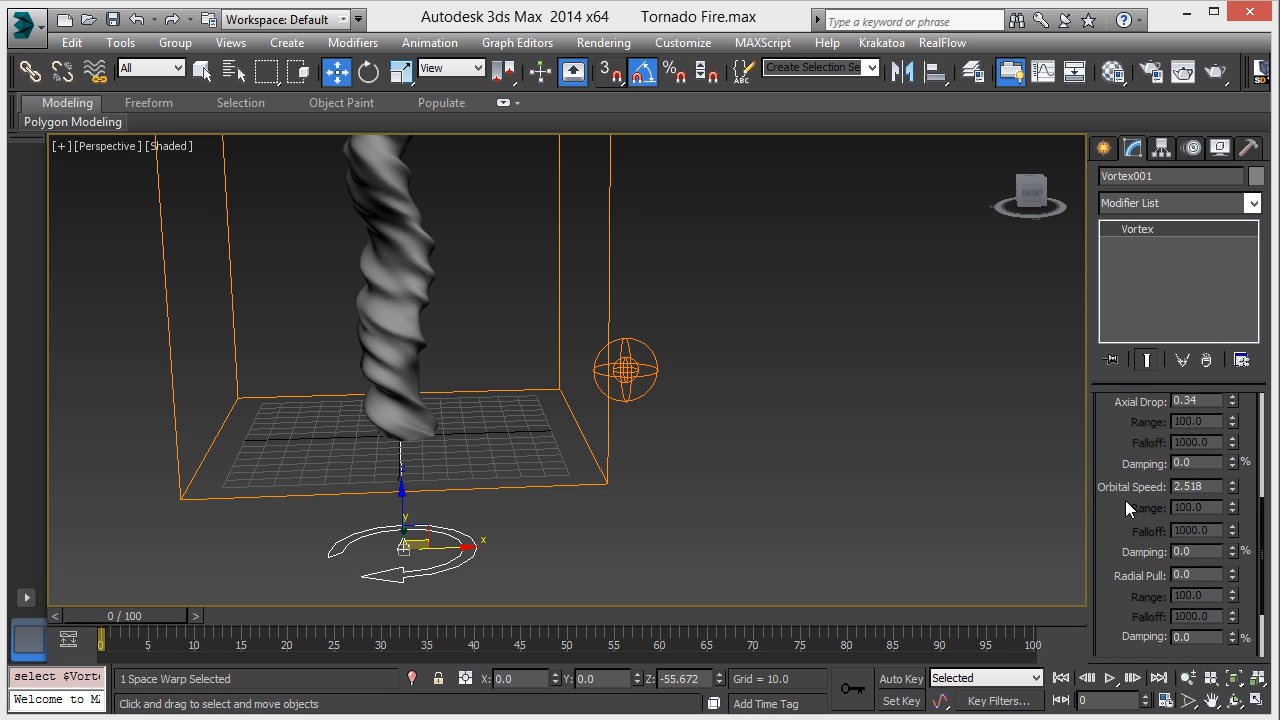
drag(1123, 500, 1140, 543)
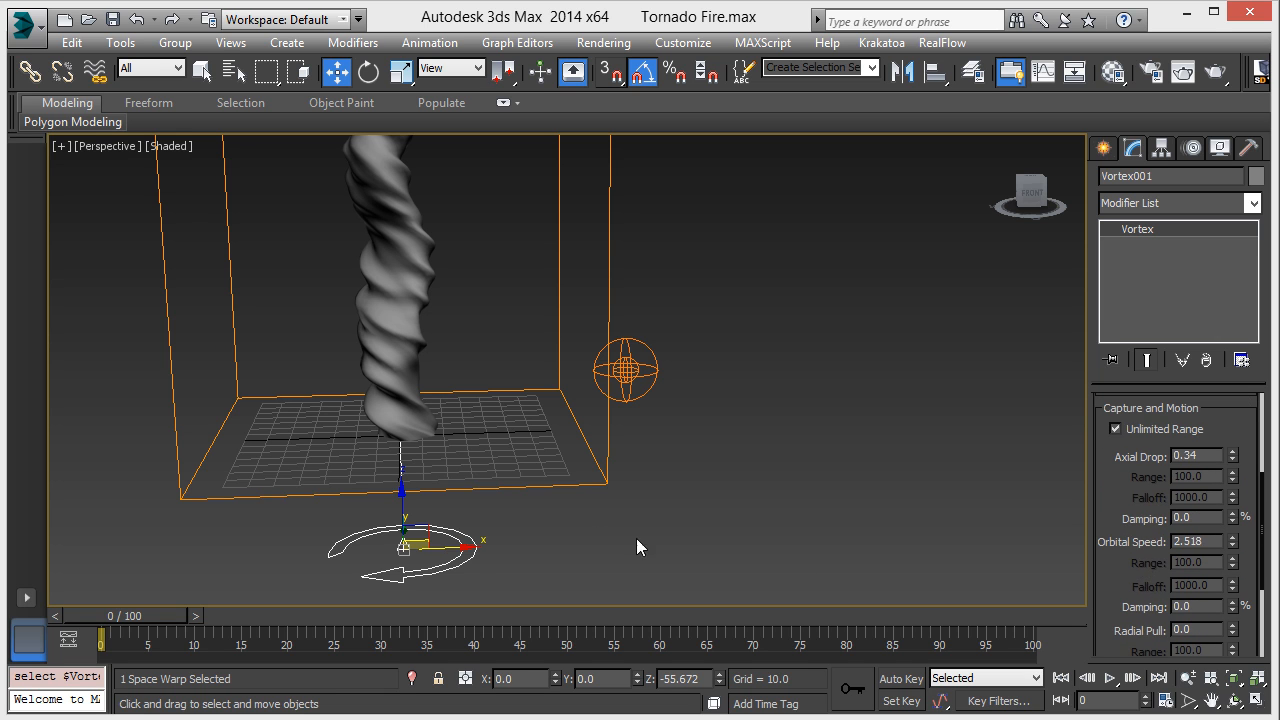
Step: Reselect the FumeFX container and review its general settings for simulation area, output range, exporting channels and file paths
click(1103, 148)
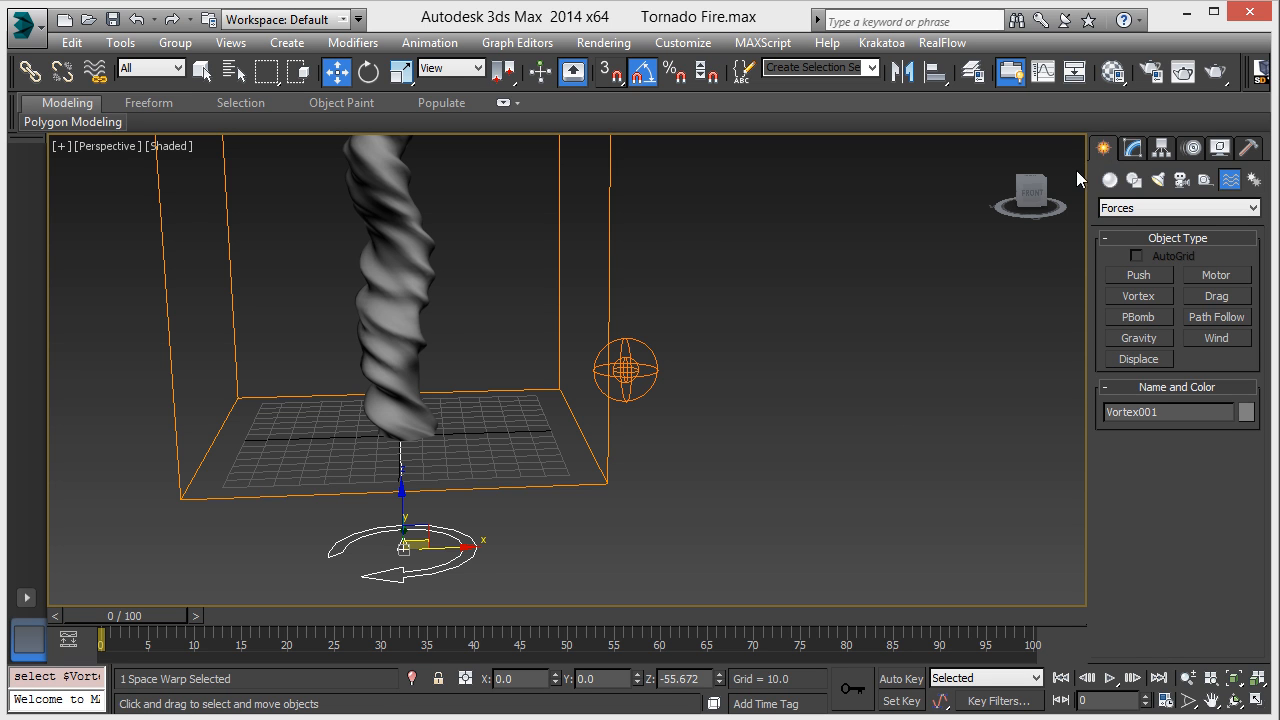
click(678, 248)
click(1133, 148)
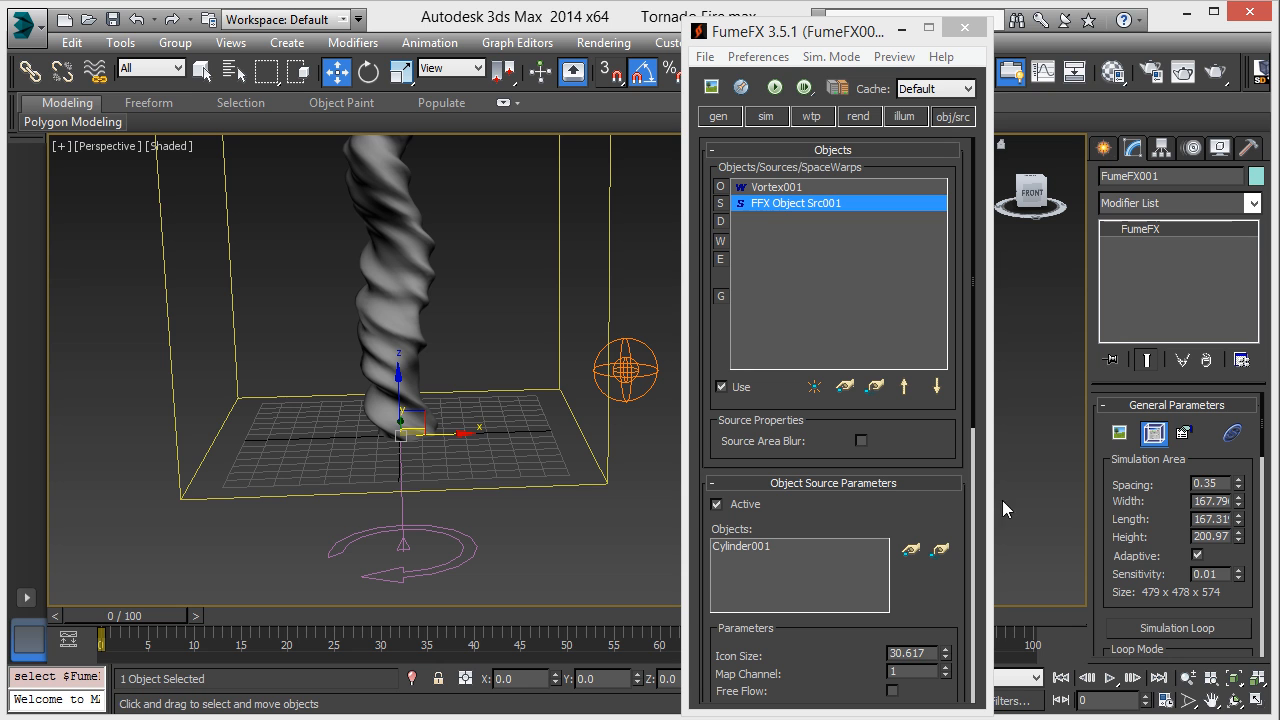
click(718, 117)
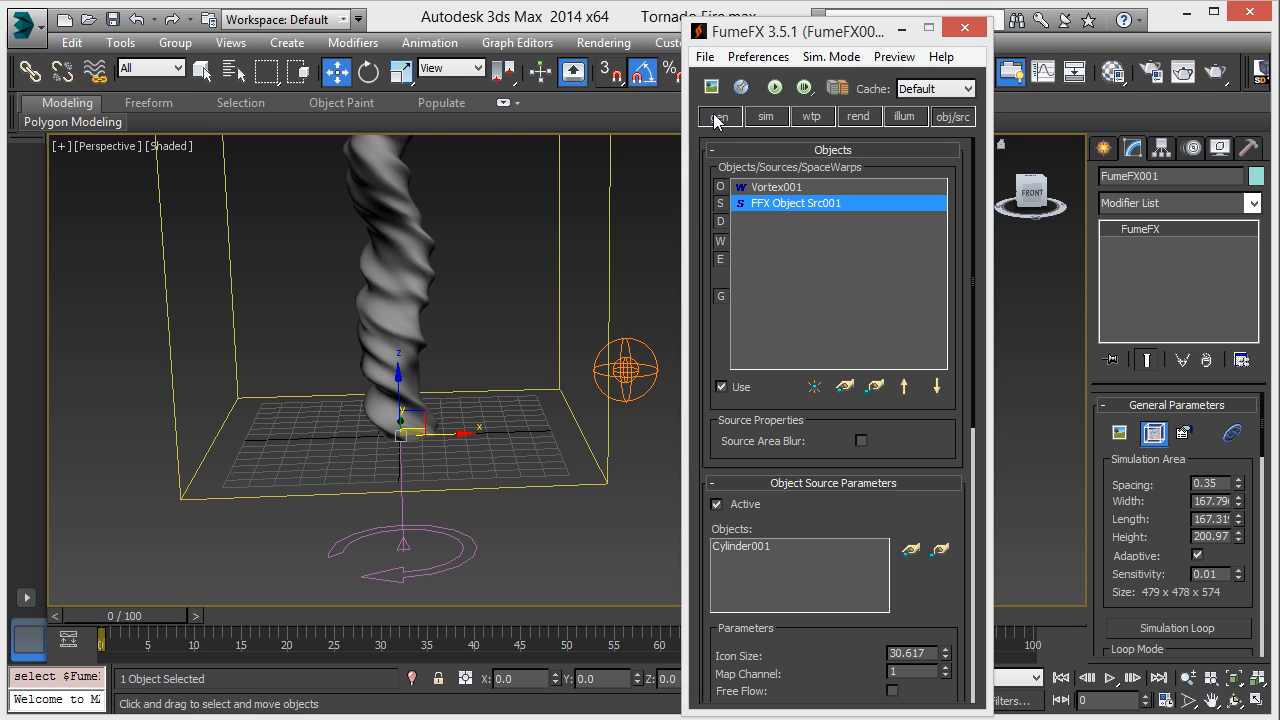
middle_drag(340, 344, 348, 386)
middle_drag(449, 348, 461, 415)
scroll(453, 409, down, 2)
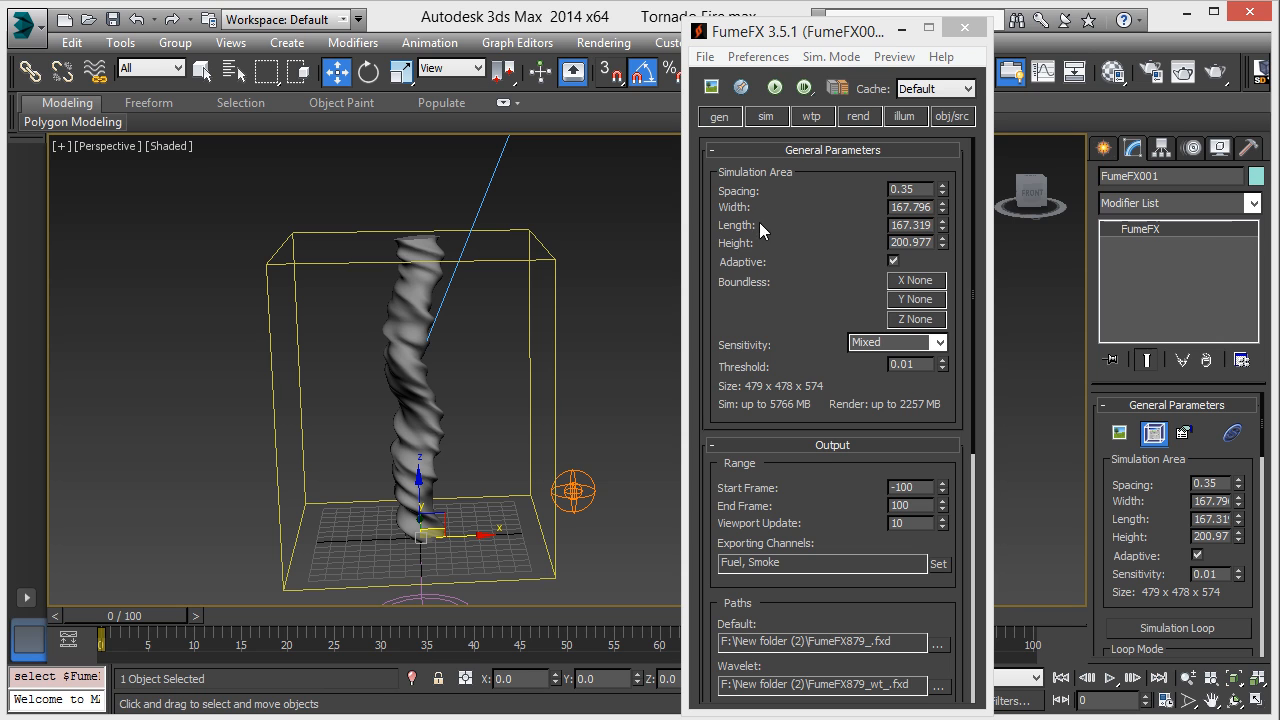
drag(788, 311, 785, 219)
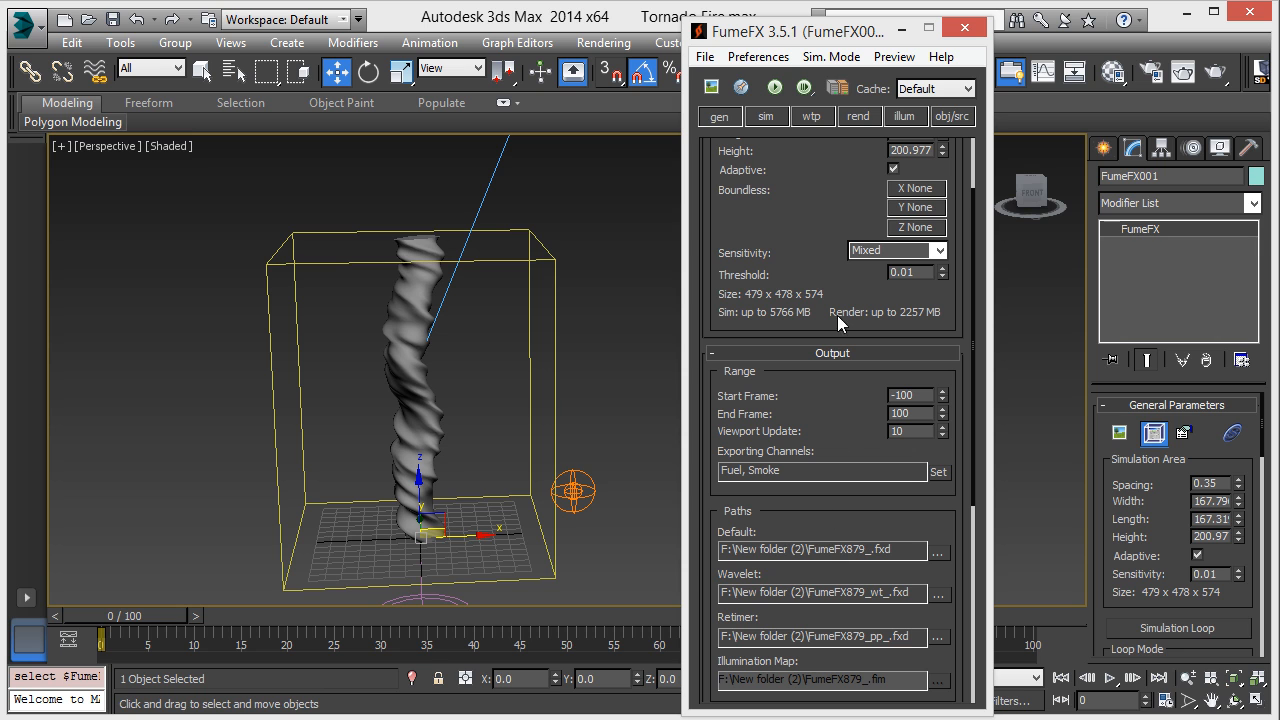
scroll(827, 211, up, 3)
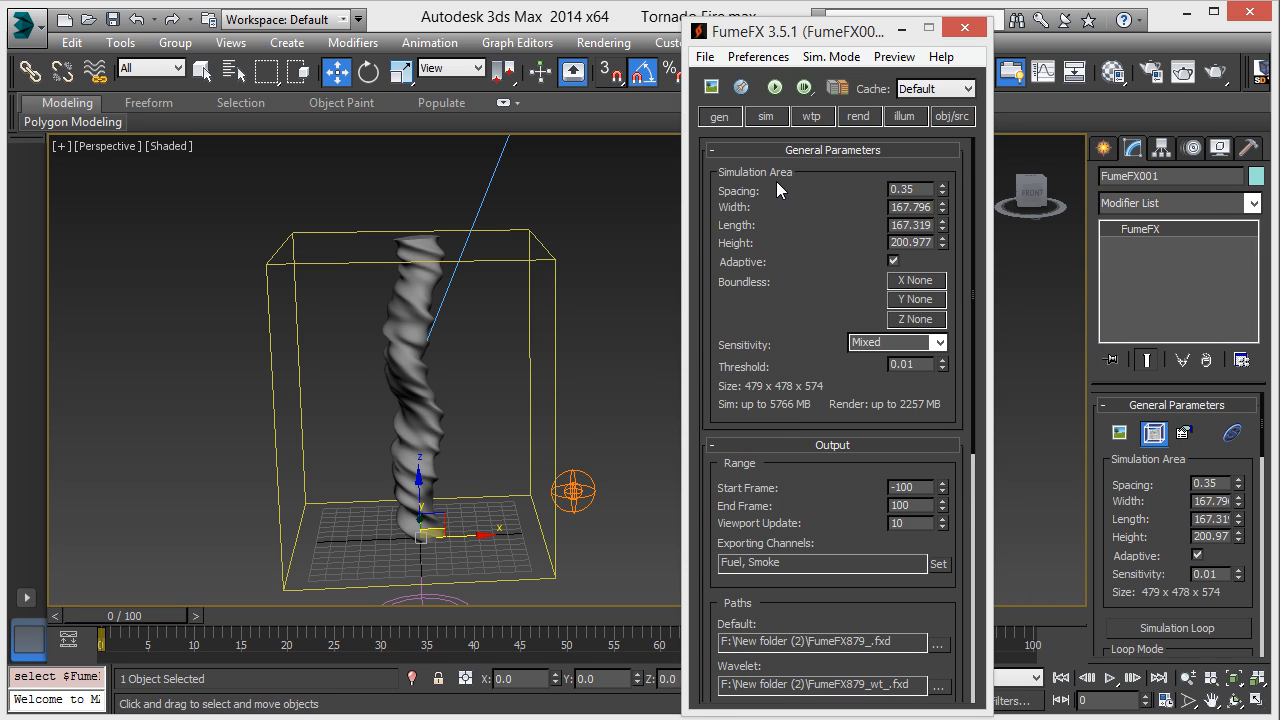
Step: Review the container's simulation solver, system and turbulence noise settings
click(766, 117)
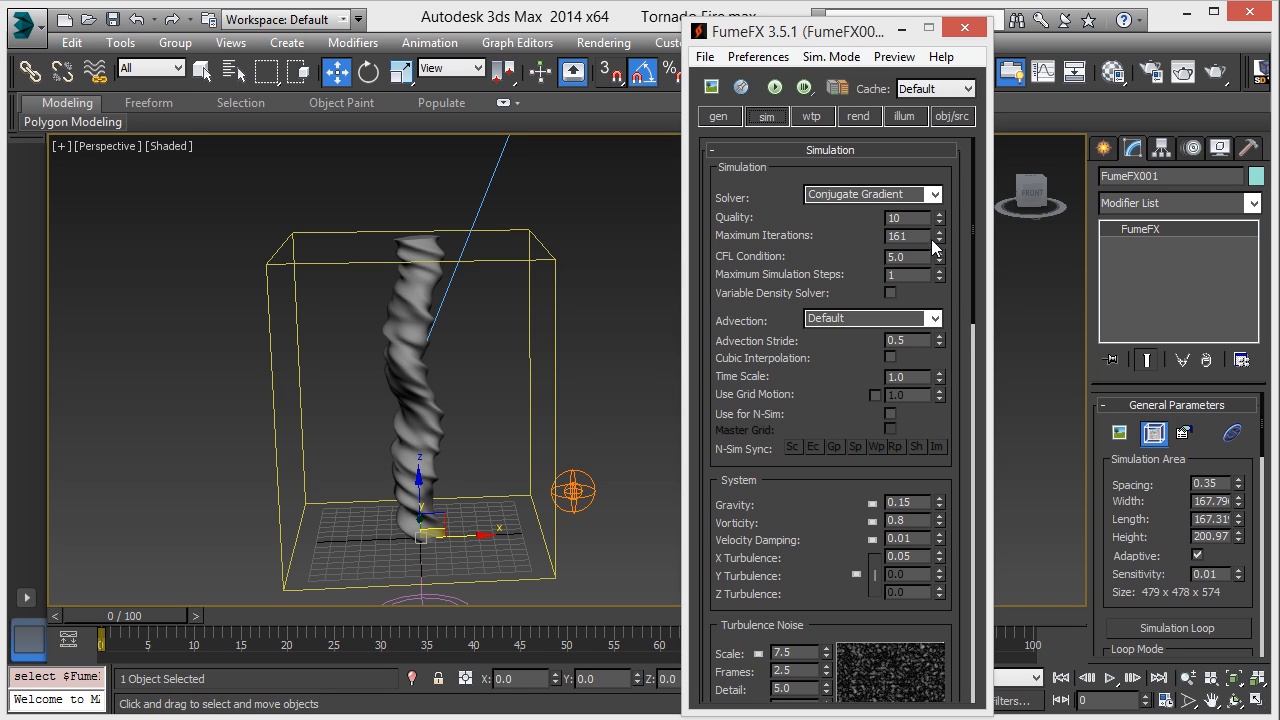
drag(847, 268, 859, 222)
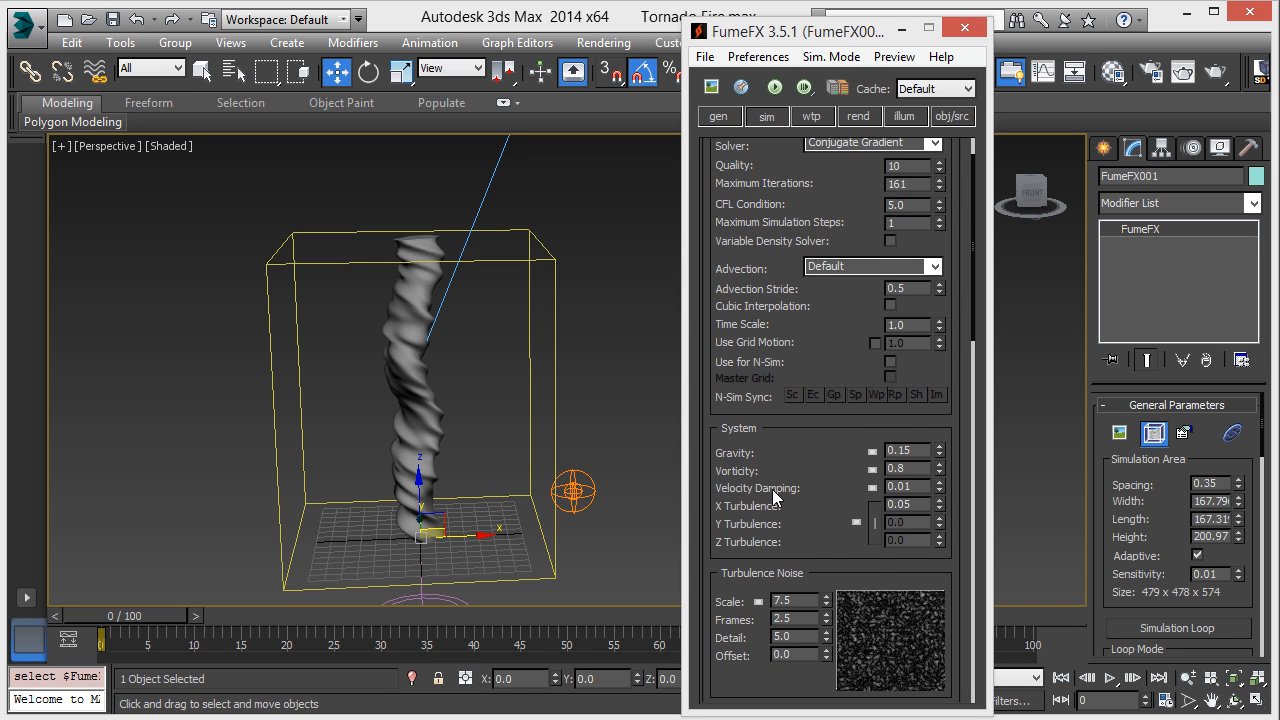
scroll(814, 497, down, 4)
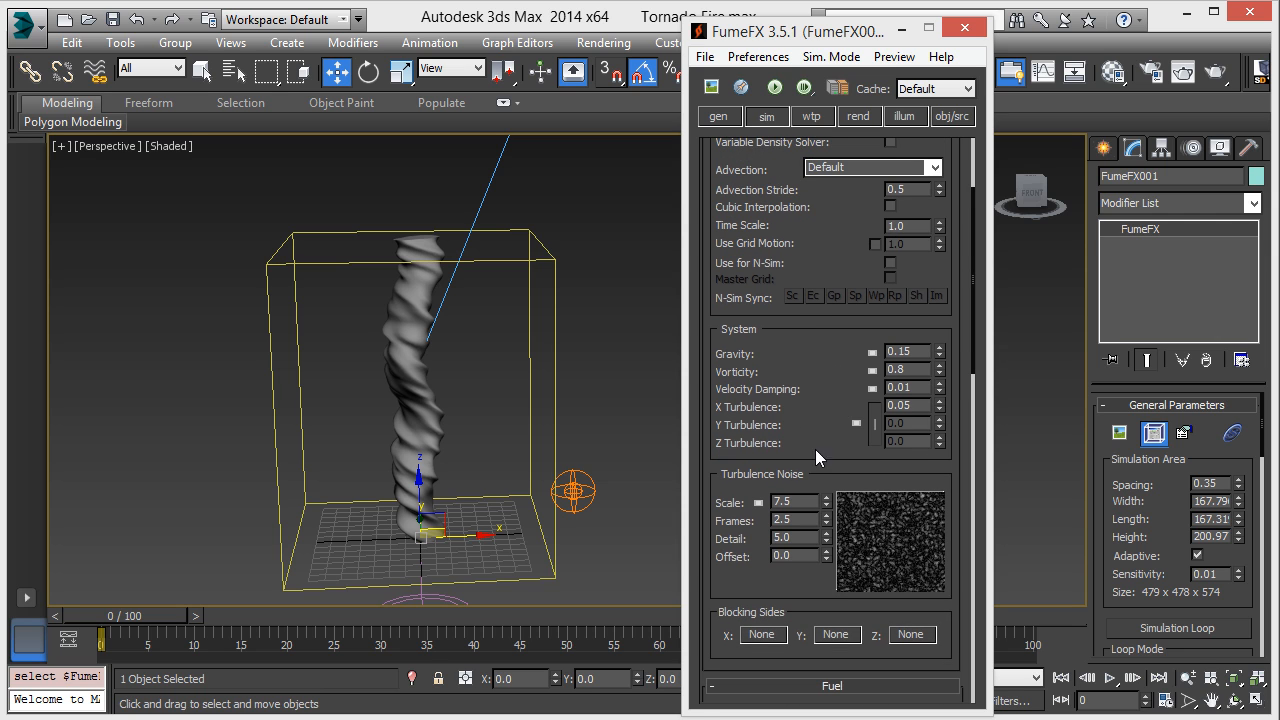
scroll(845, 416, down, 2)
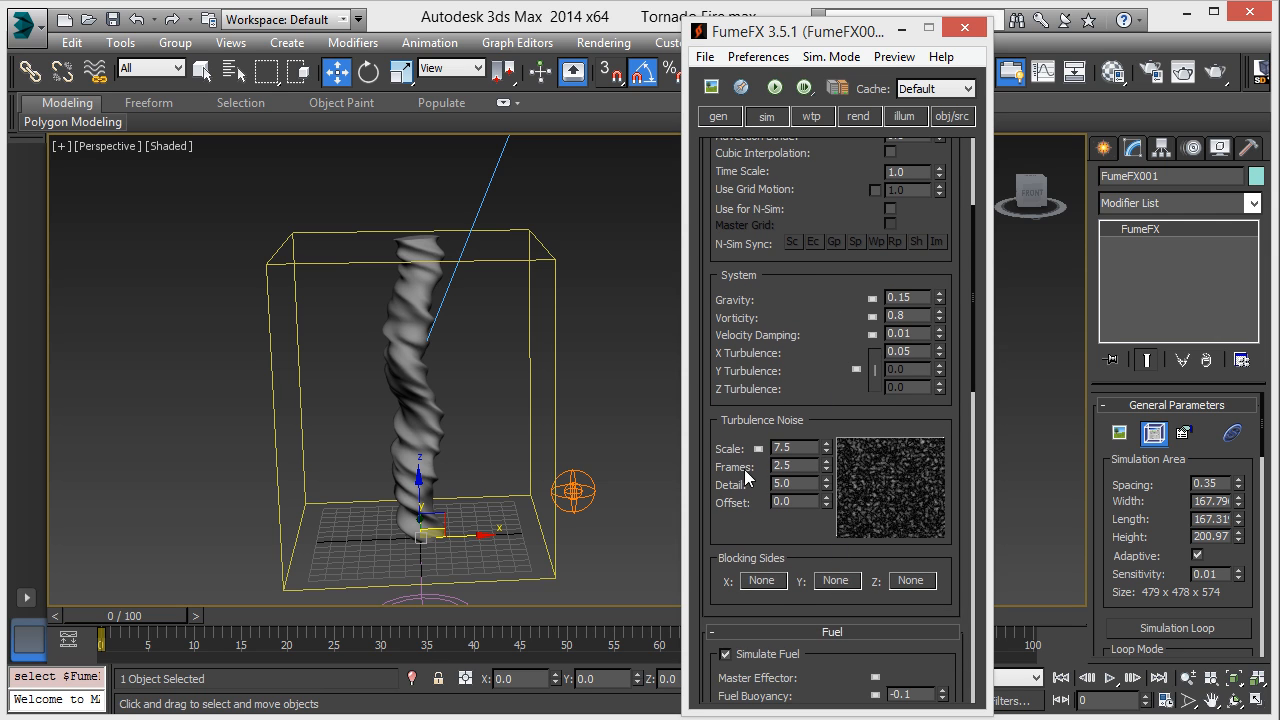
Step: Examine the simulation's Fuel, Smoke and Temperature parameters, including ignition temperature, burn rate, expansion and buoyancy
scroll(812, 430, down, 9)
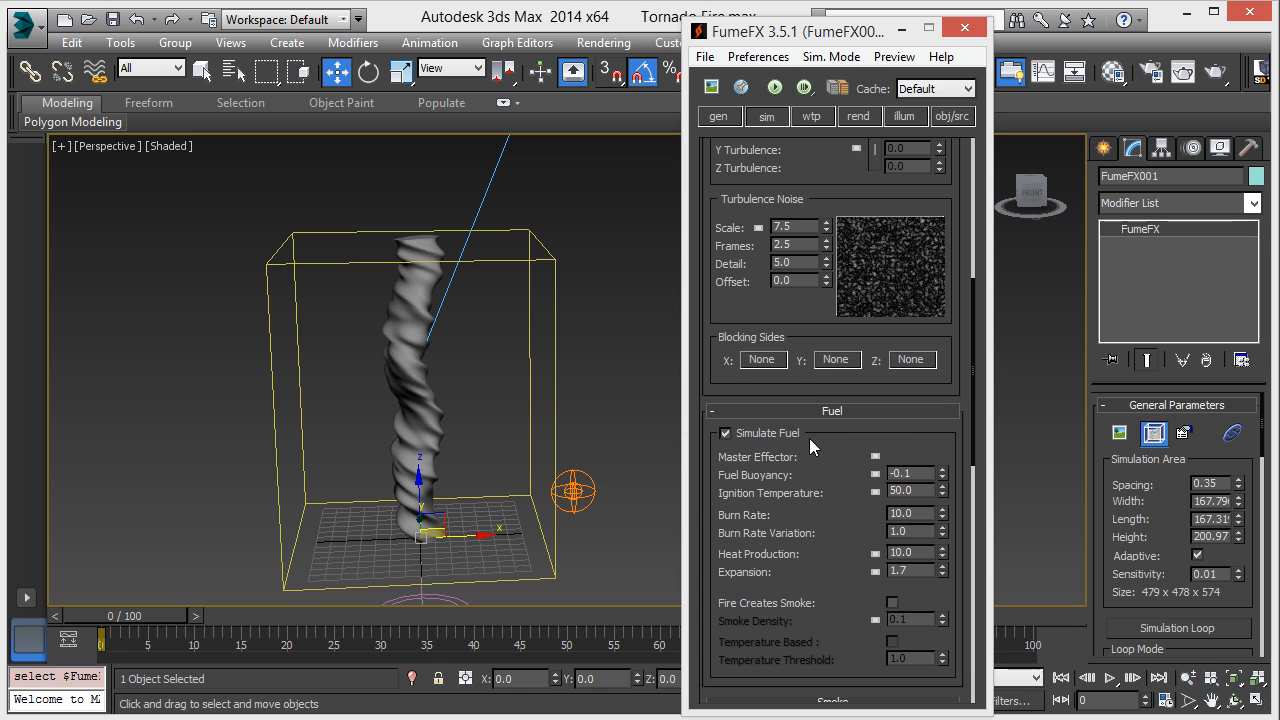
scroll(809, 362, up, 1)
scroll(809, 362, down, 2)
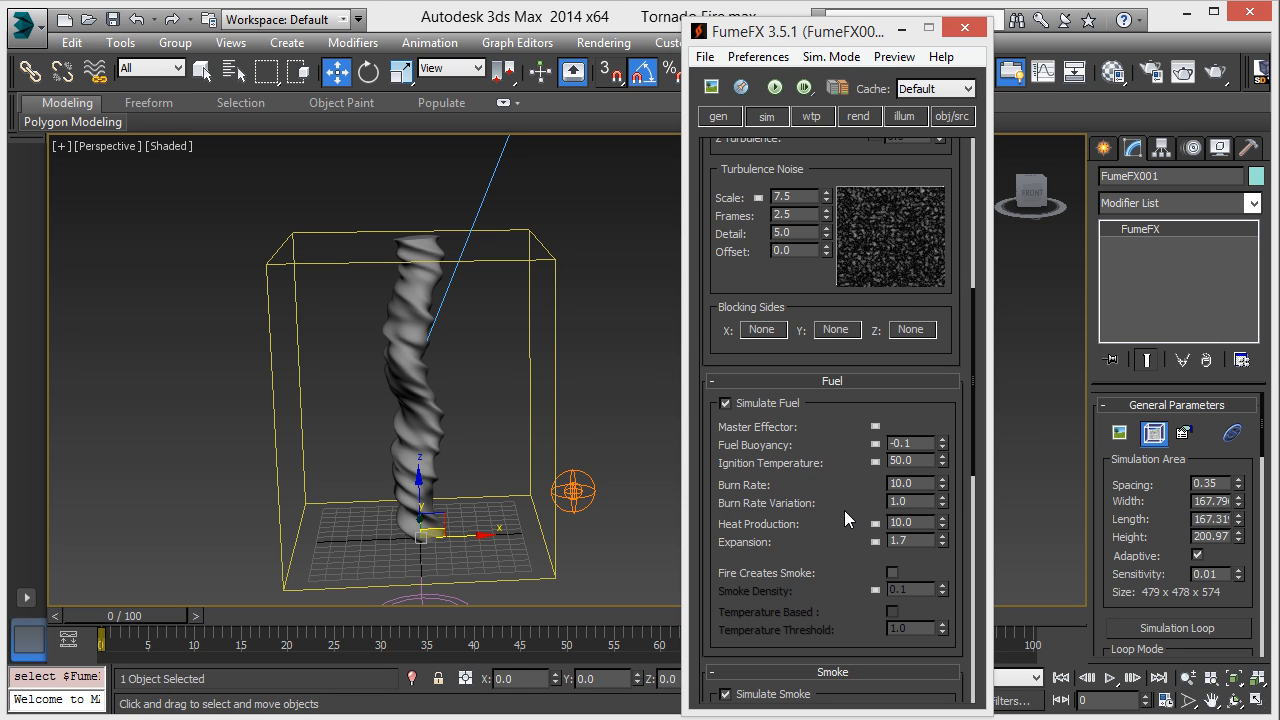
scroll(844, 510, down, 1)
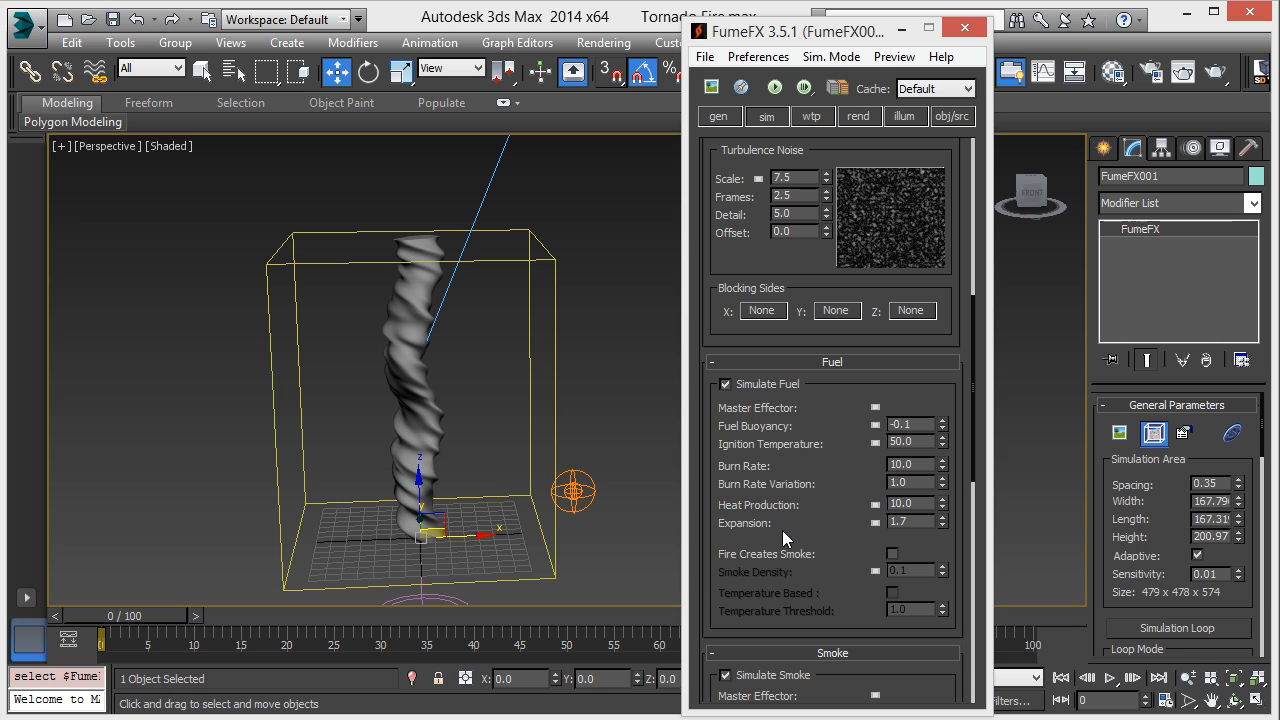
scroll(830, 520, down, 6)
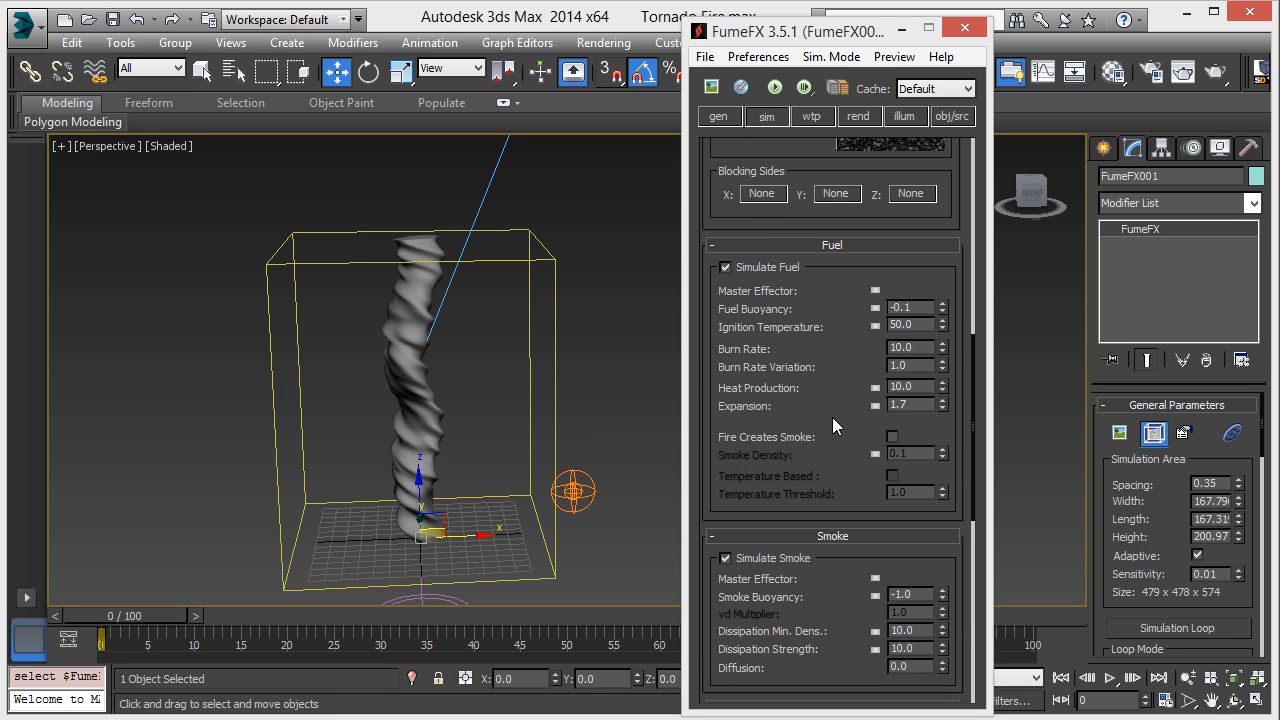
scroll(841, 490, down, 3)
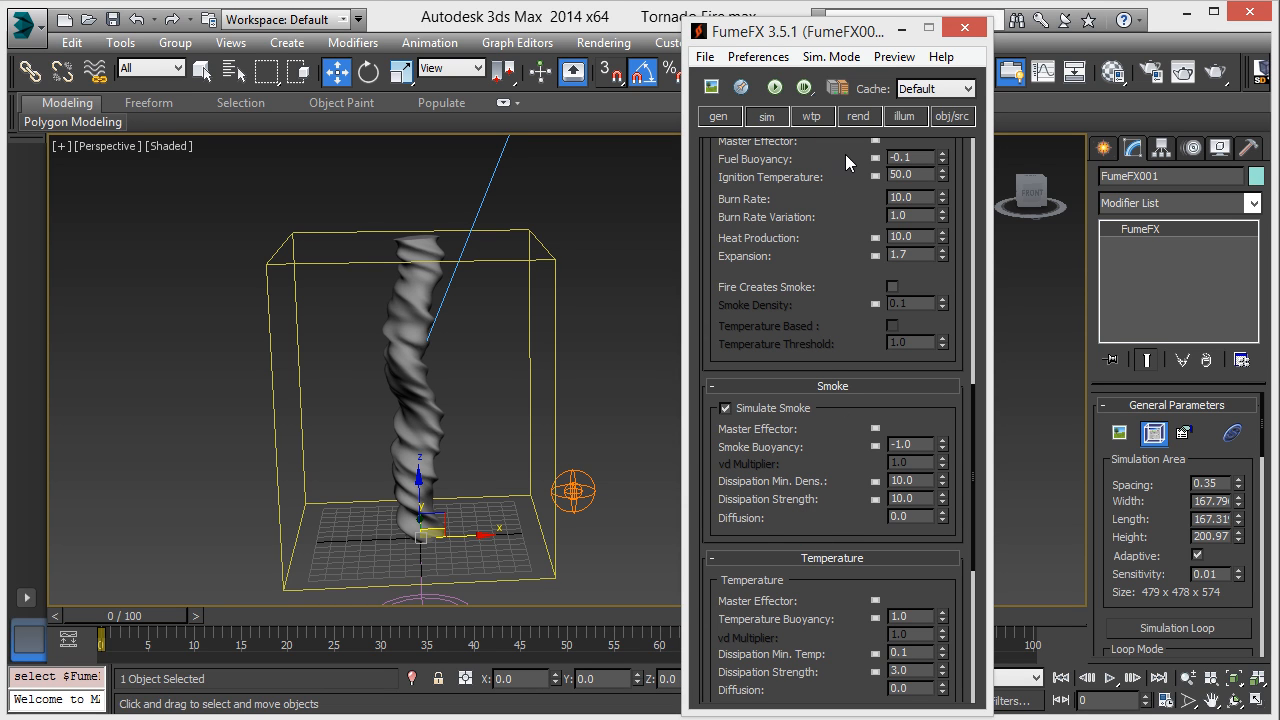
drag(851, 164, 848, 452)
scroll(847, 453, up, 6)
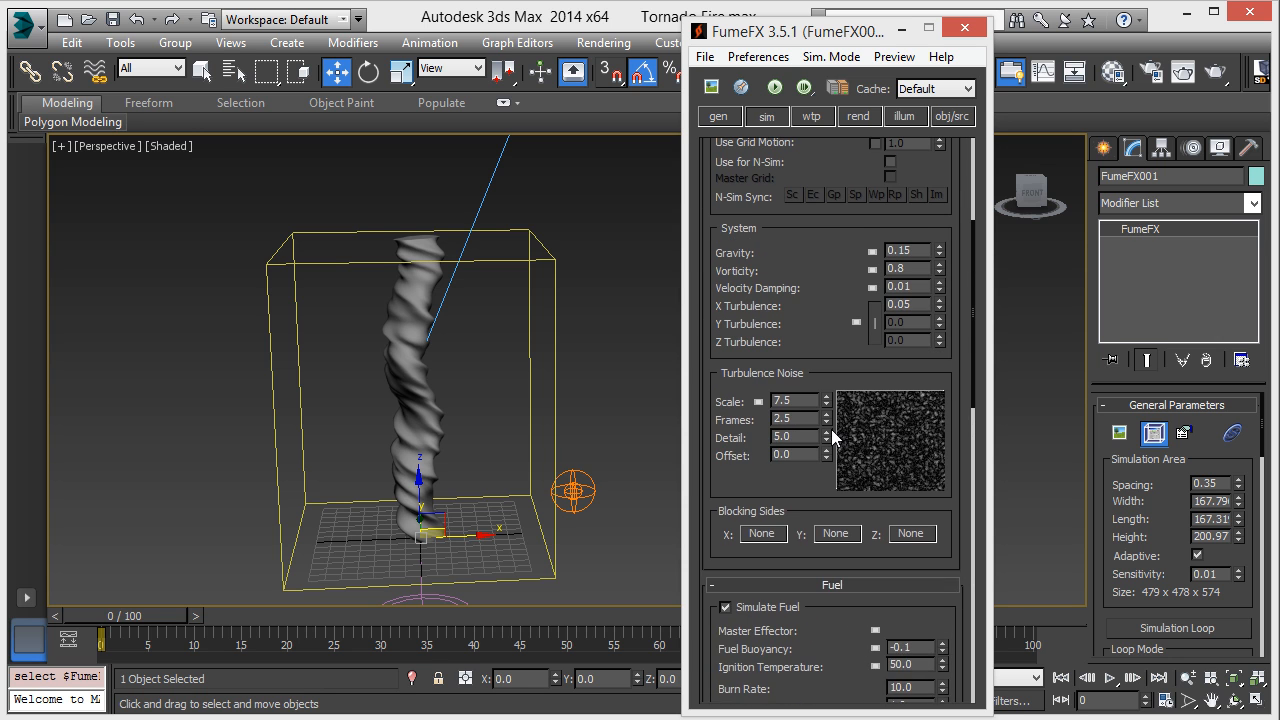
scroll(825, 289, up, 1)
Step: Enable both Fire and Smoke in the container's rendering settings
click(858, 116)
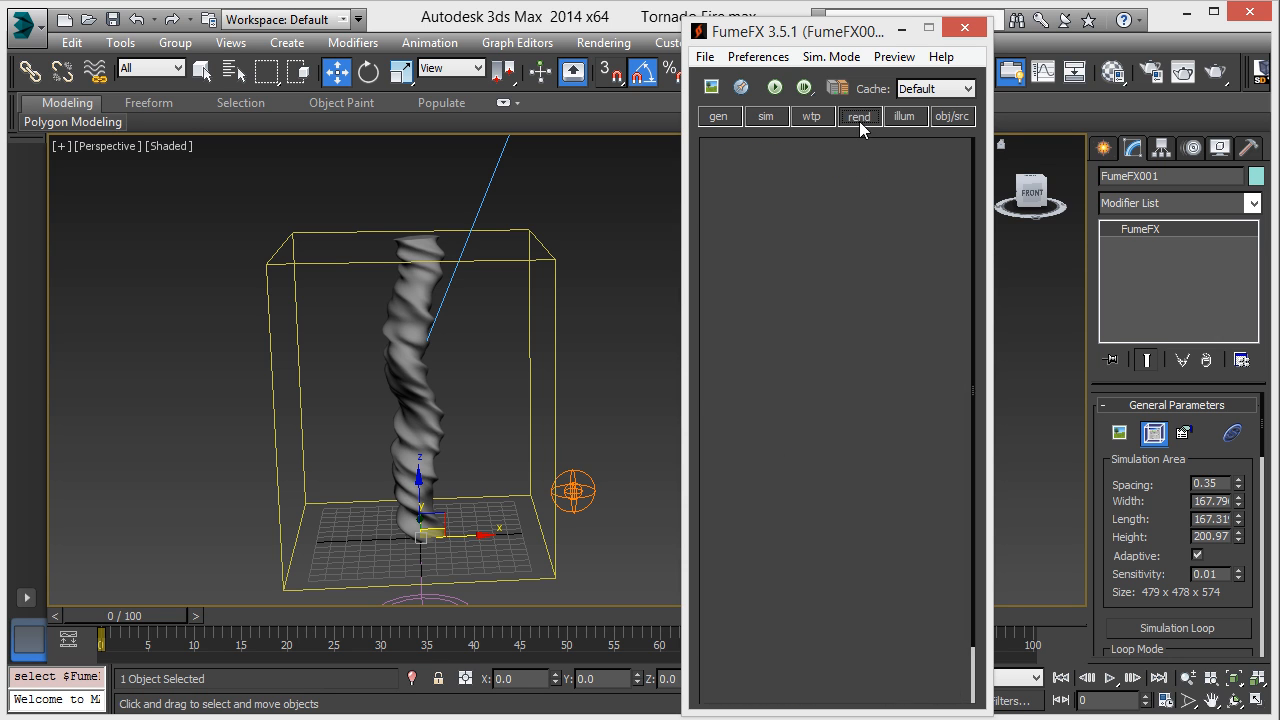
scroll(814, 521, down, 4)
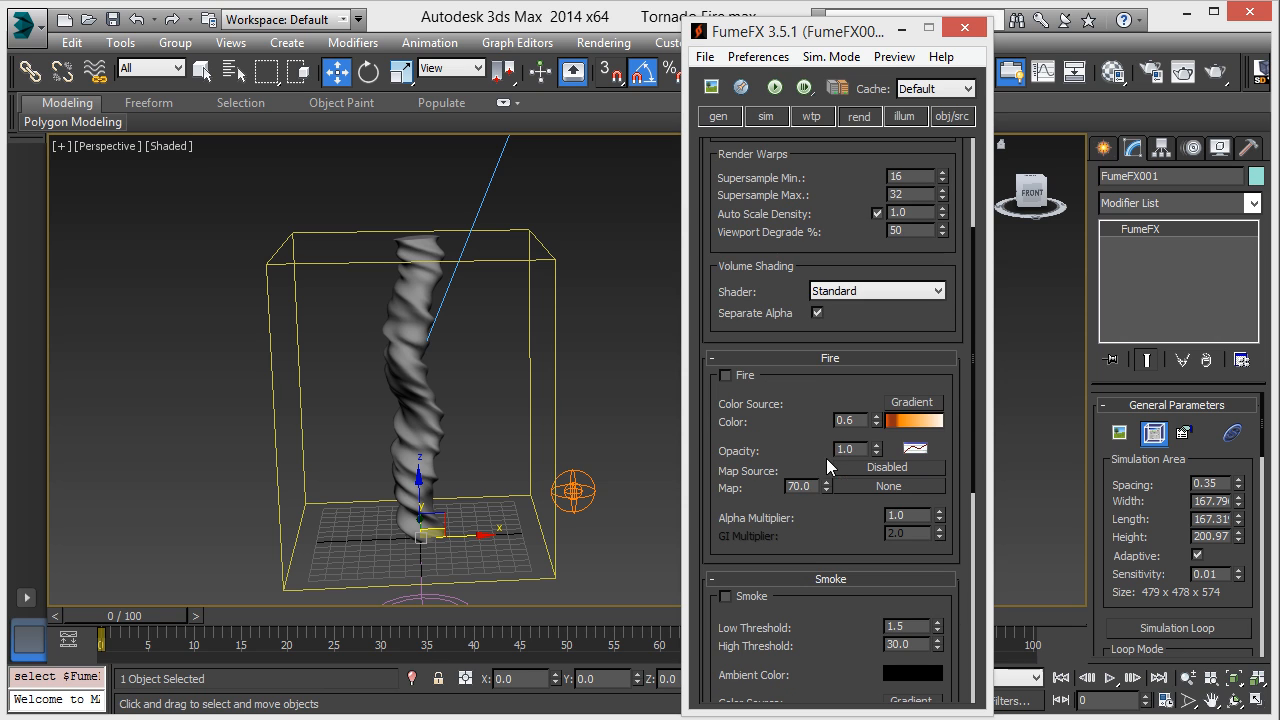
click(726, 376)
click(726, 596)
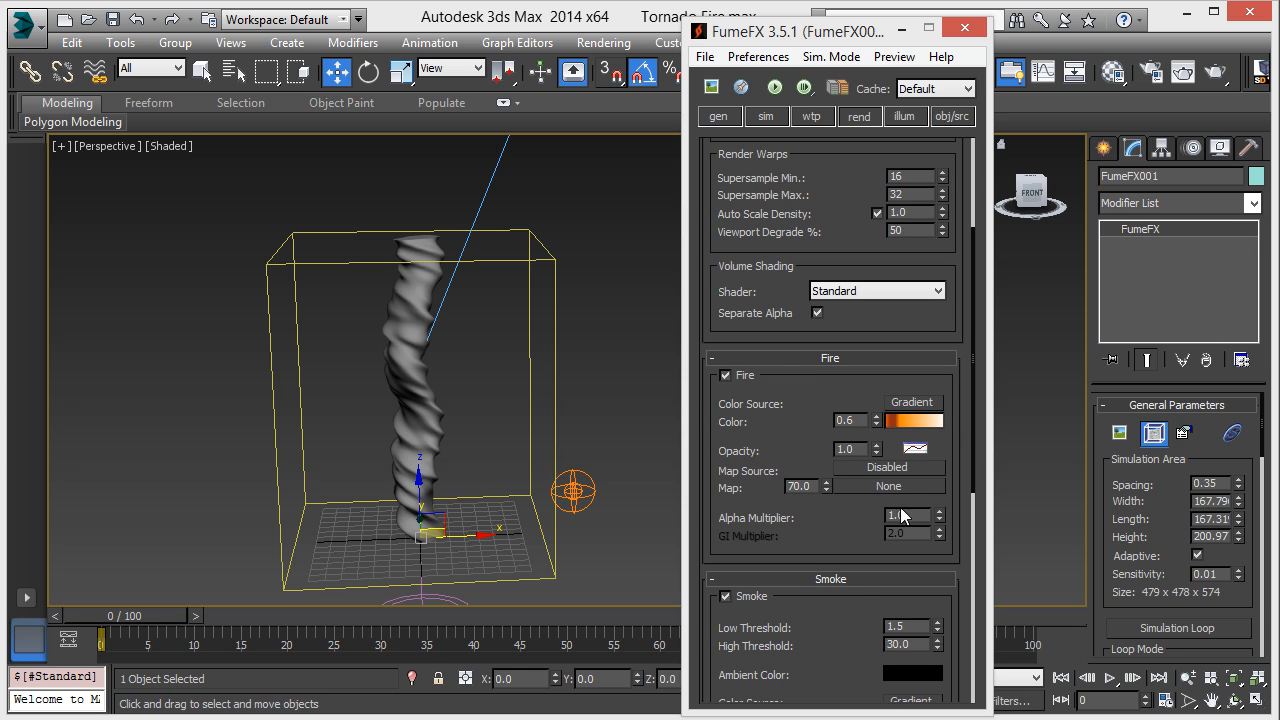
Step: Inspect the fire color gradient and the smoke density gradient in the rendering settings, closing each one
click(908, 424)
drag(607, 328, 818, 242)
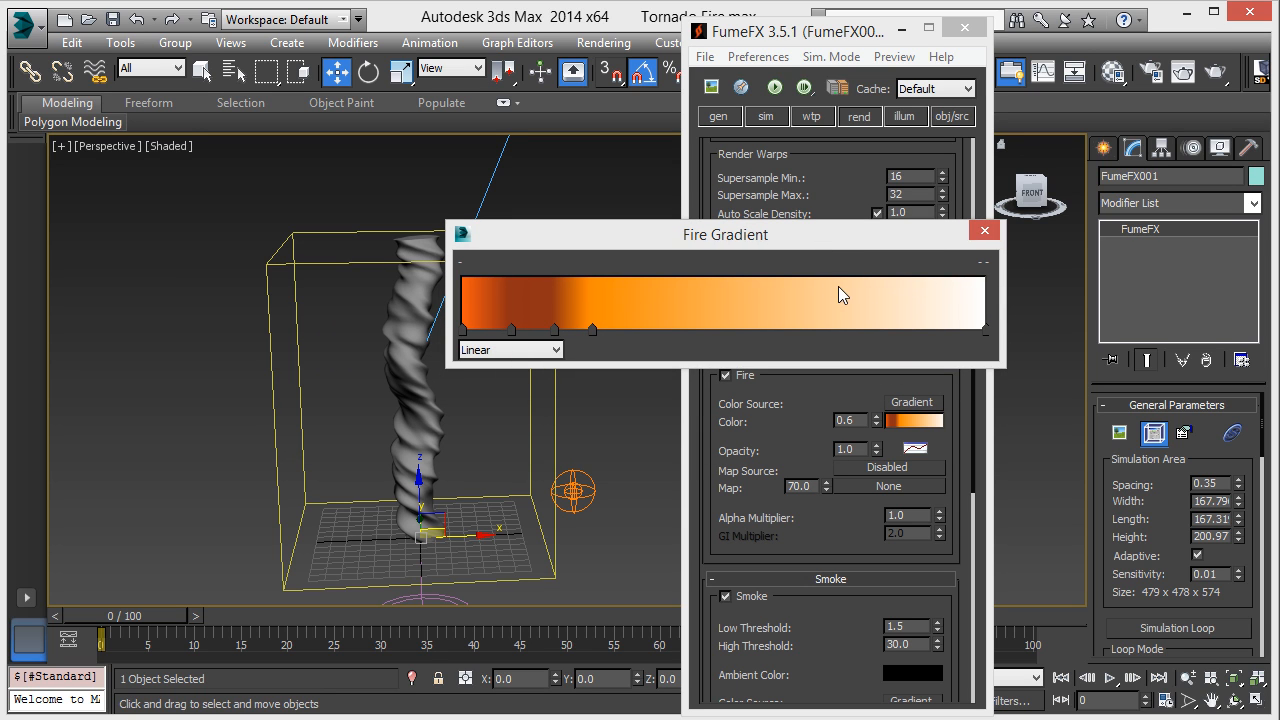
click(985, 234)
scroll(880, 540, down, 5)
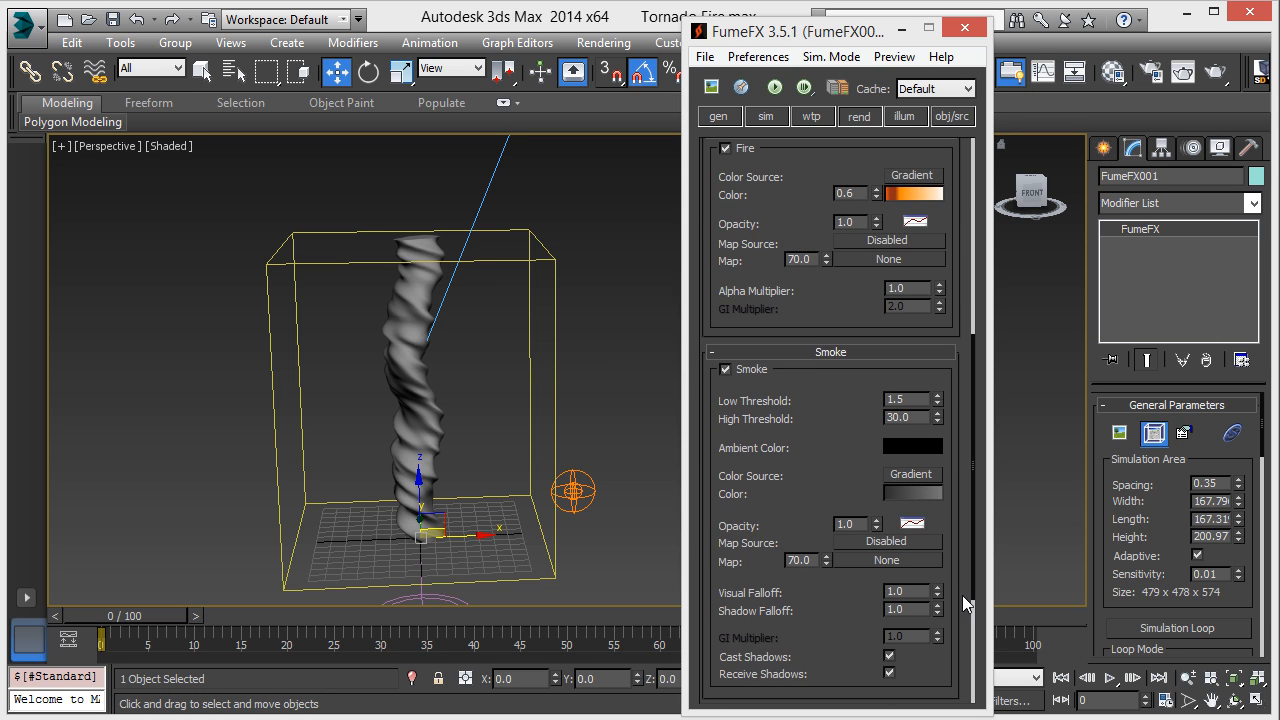
click(914, 494)
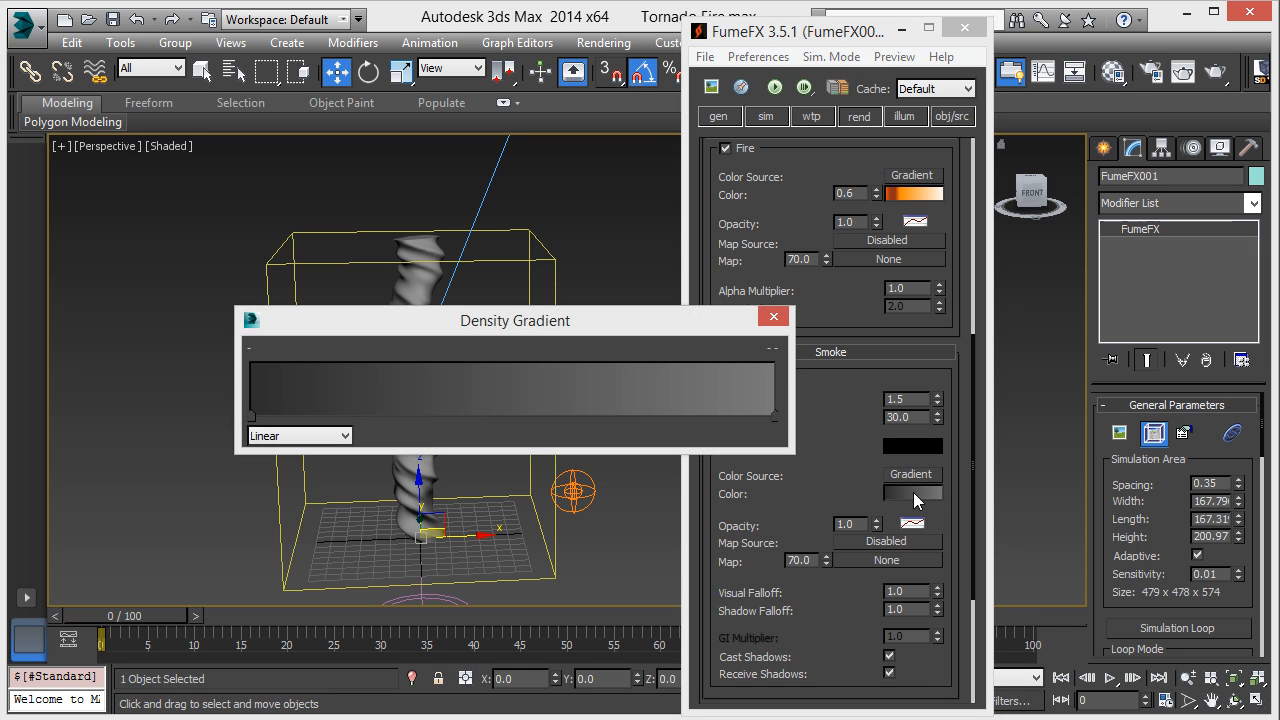
click(773, 316)
scroll(796, 442, up, 1)
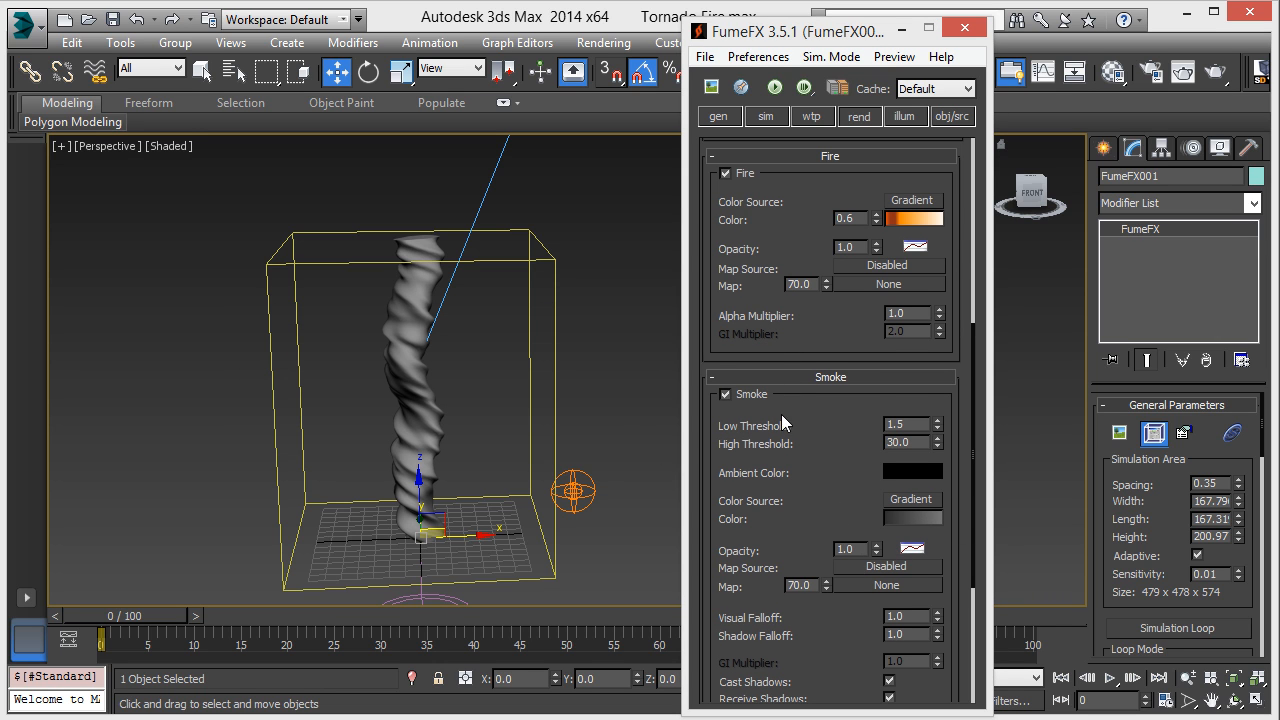
Step: Show the container's illumination parameters, covering its lights, shadows, illumination map and multiple scattering
click(899, 118)
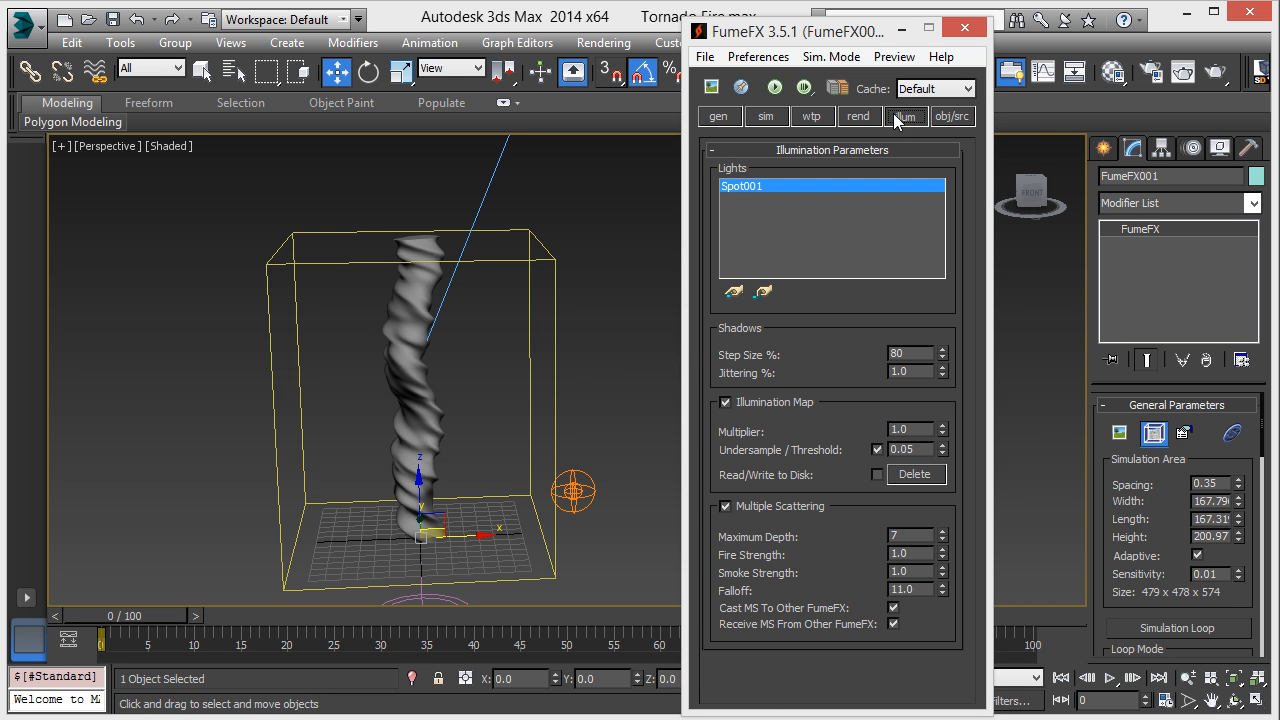
Step: Select the target spotlight above the container and examine its shadow parameters, including the atmosphere shadows
scroll(498, 268, down, 5)
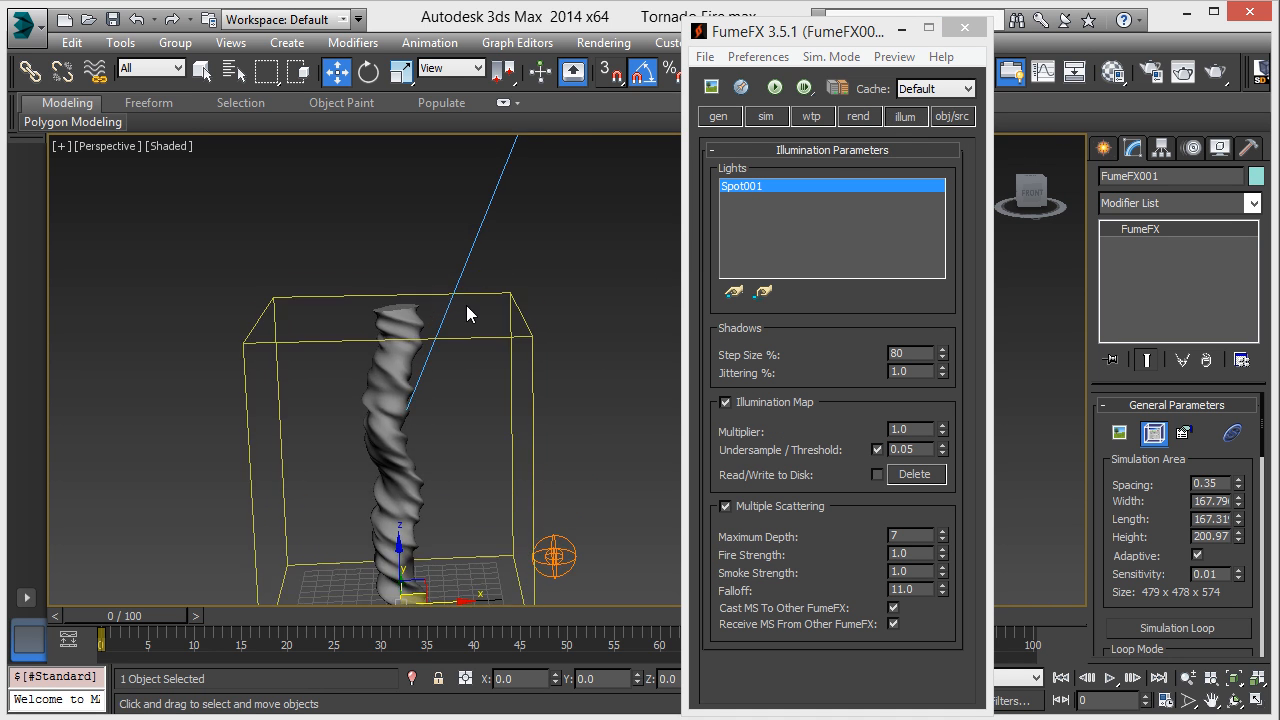
click(536, 266)
scroll(1150, 531, up, 8)
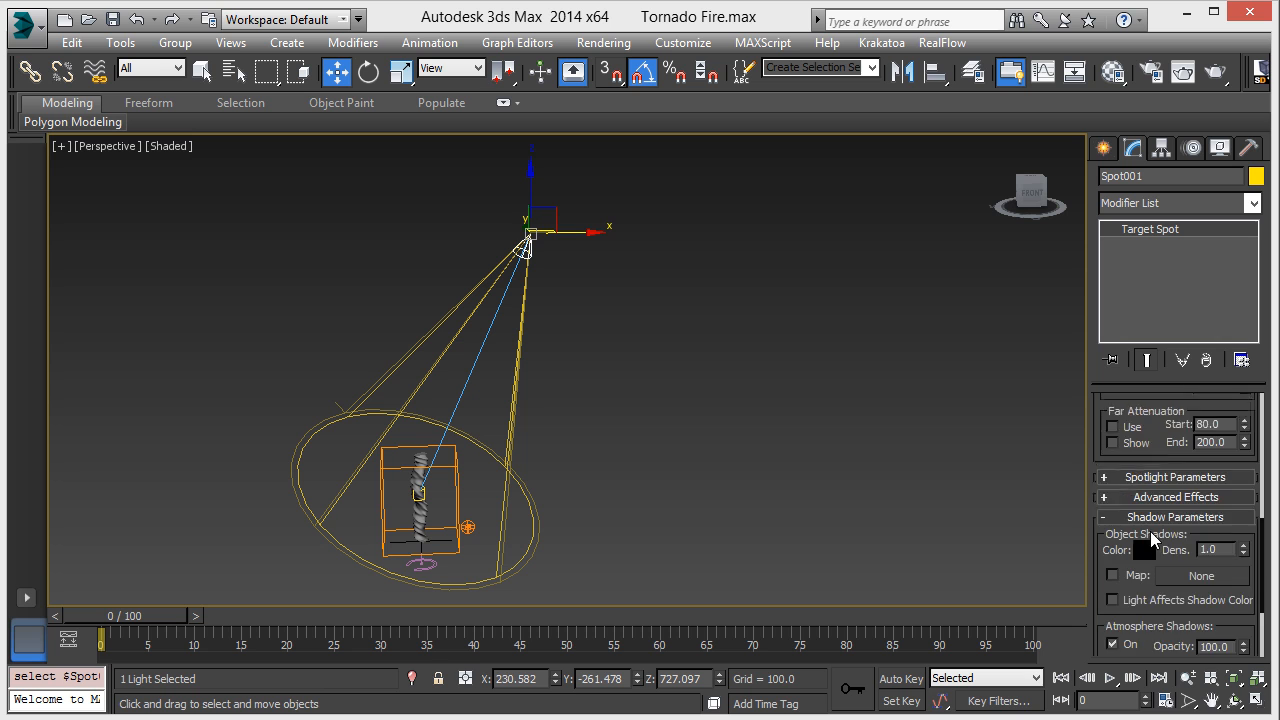
scroll(1150, 531, down, 3)
scroll(1120, 552, down, 6)
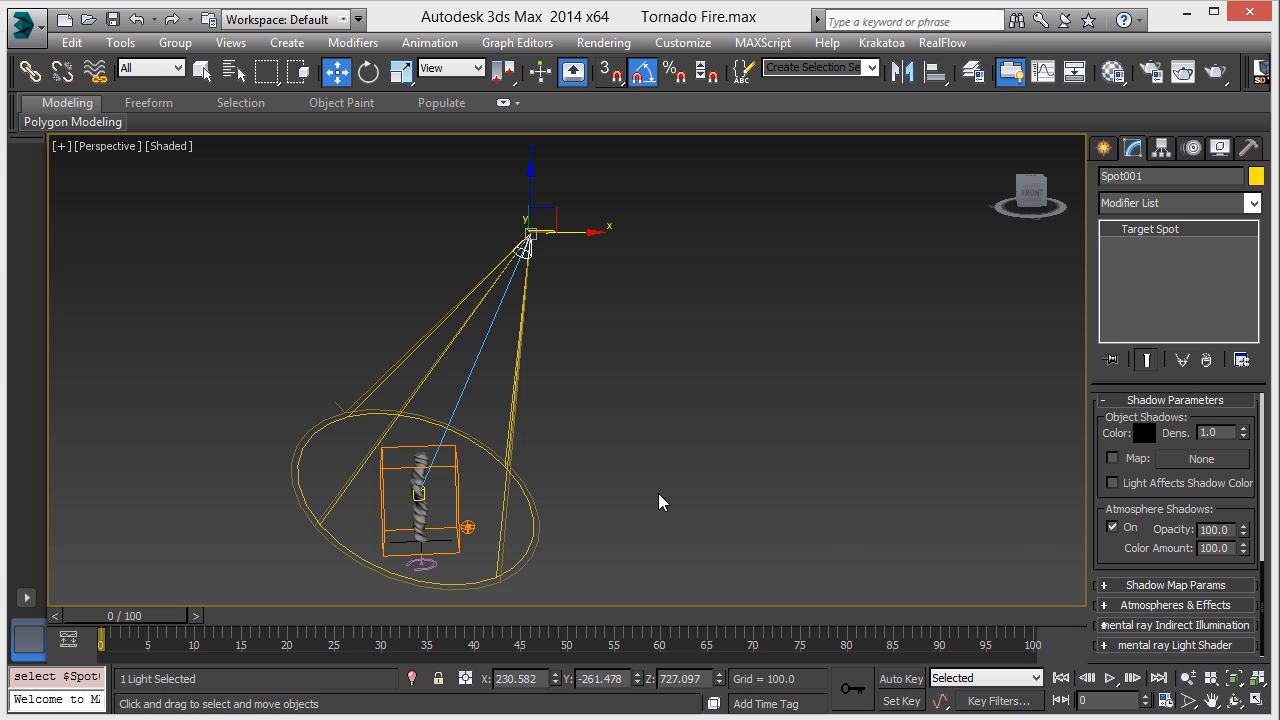
Step: Review the FumeFX container's illumination parameters again, clear the selection, and inspect the container and spotlight in the scene
click(458, 478)
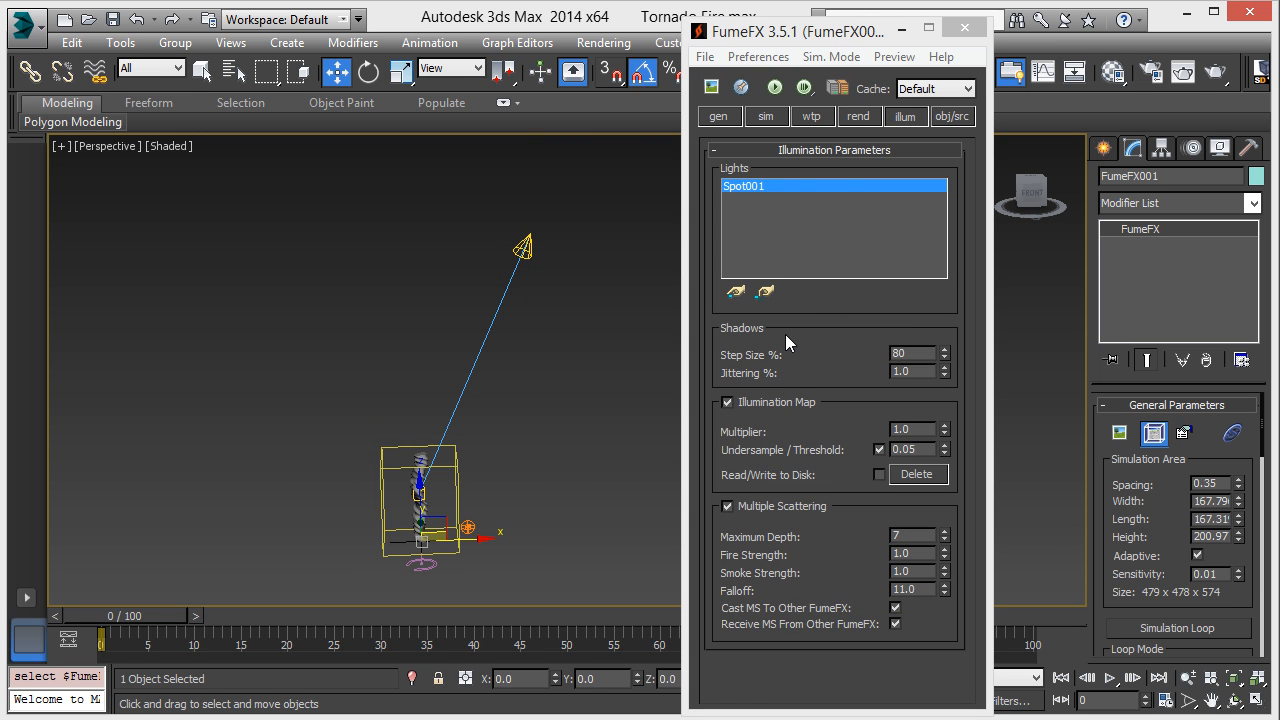
click(843, 313)
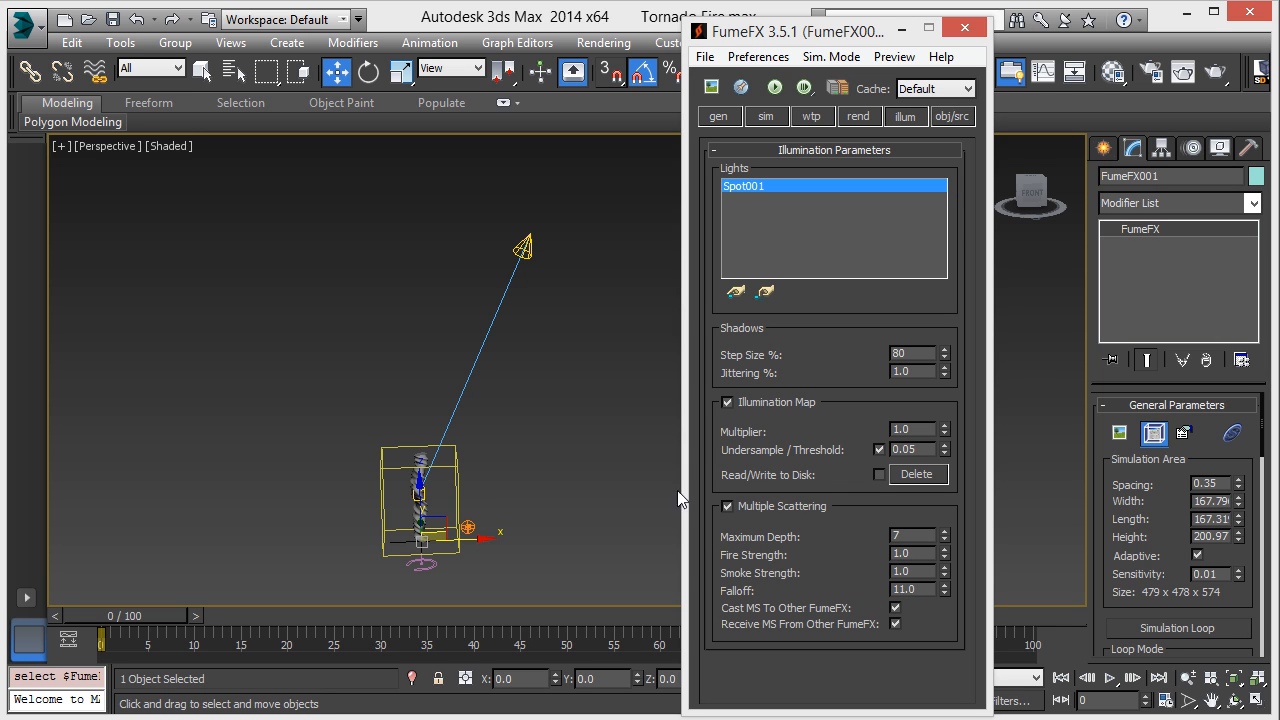
click(604, 412)
middle_drag(490, 430, 610, 447)
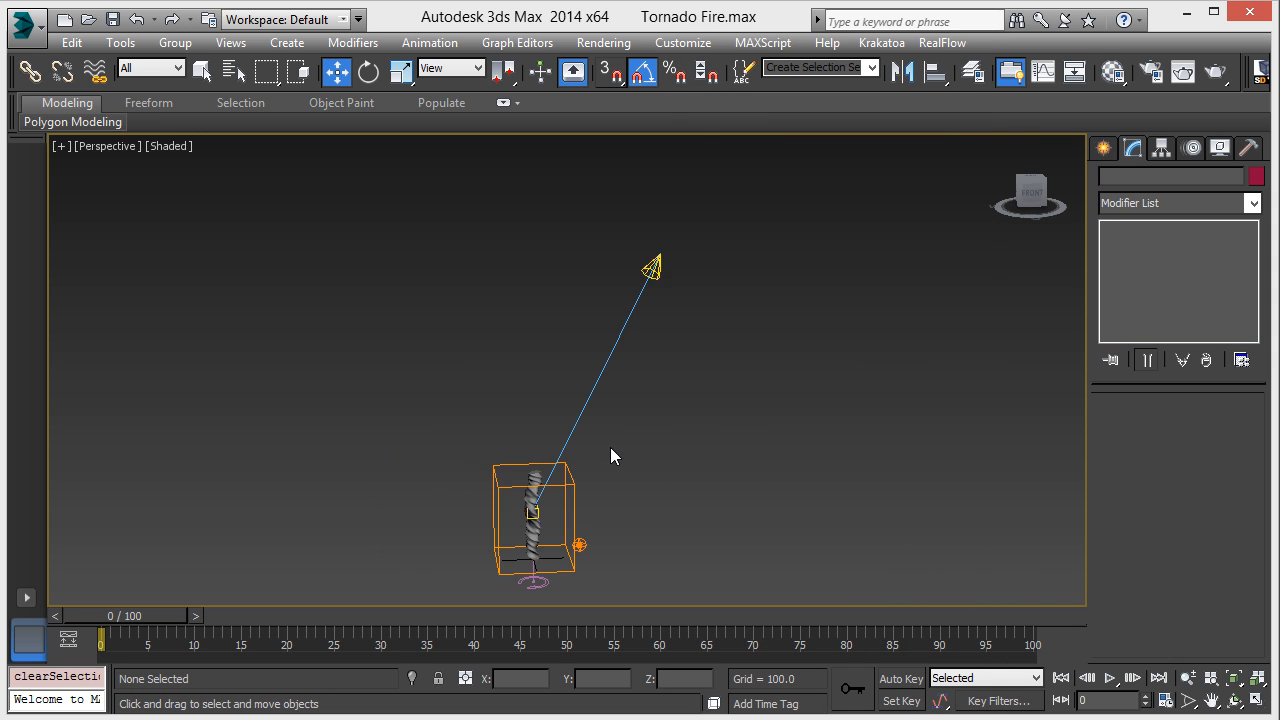
scroll(610, 447, up, 2)
middle_drag(592, 498, 612, 376)
alt+middle_drag(598, 466, 609, 440)
scroll(596, 421, up, 3)
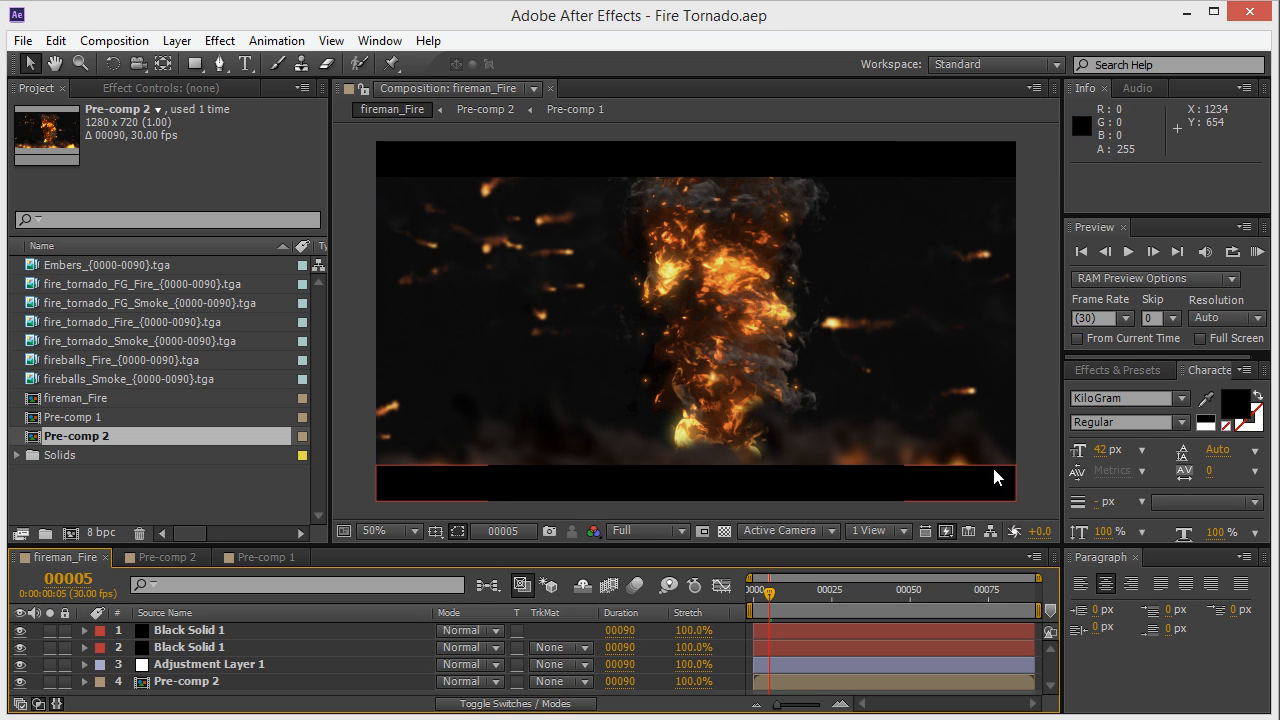
Step: In the After Effects project, view the Pre-comp 2 composition and the full frame of Pre-comp 1
click(165, 557)
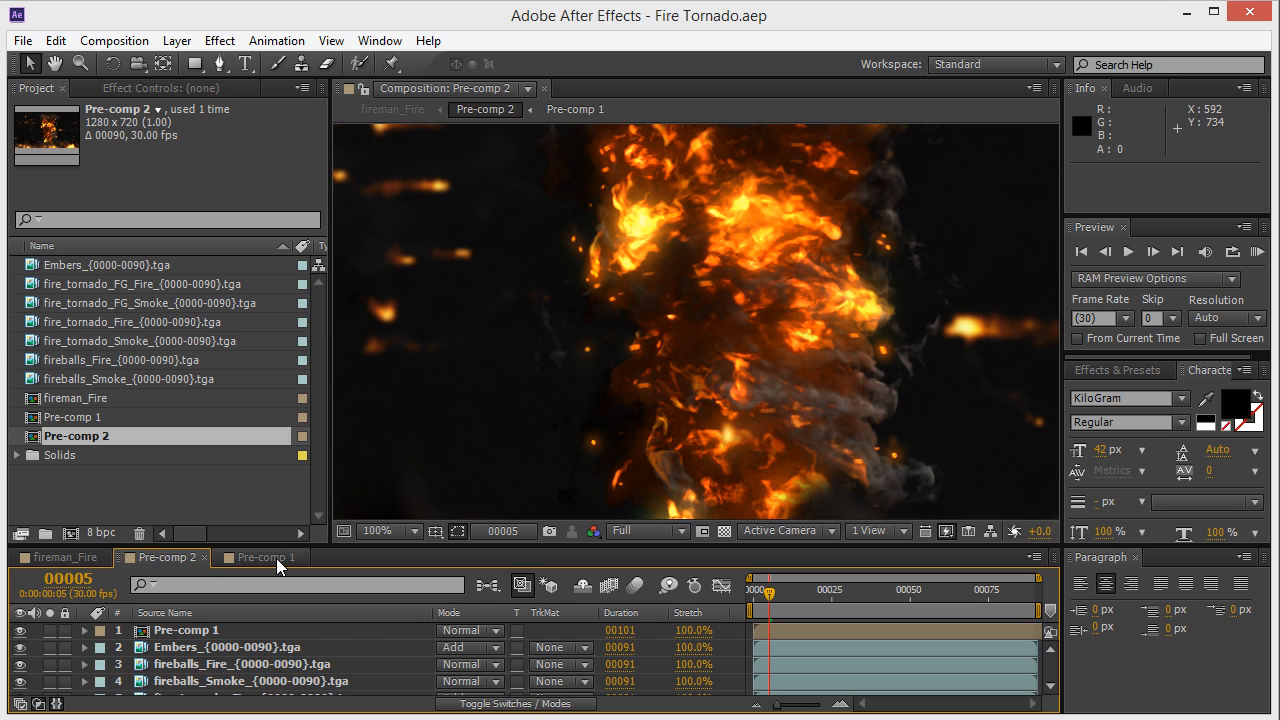
click(275, 559)
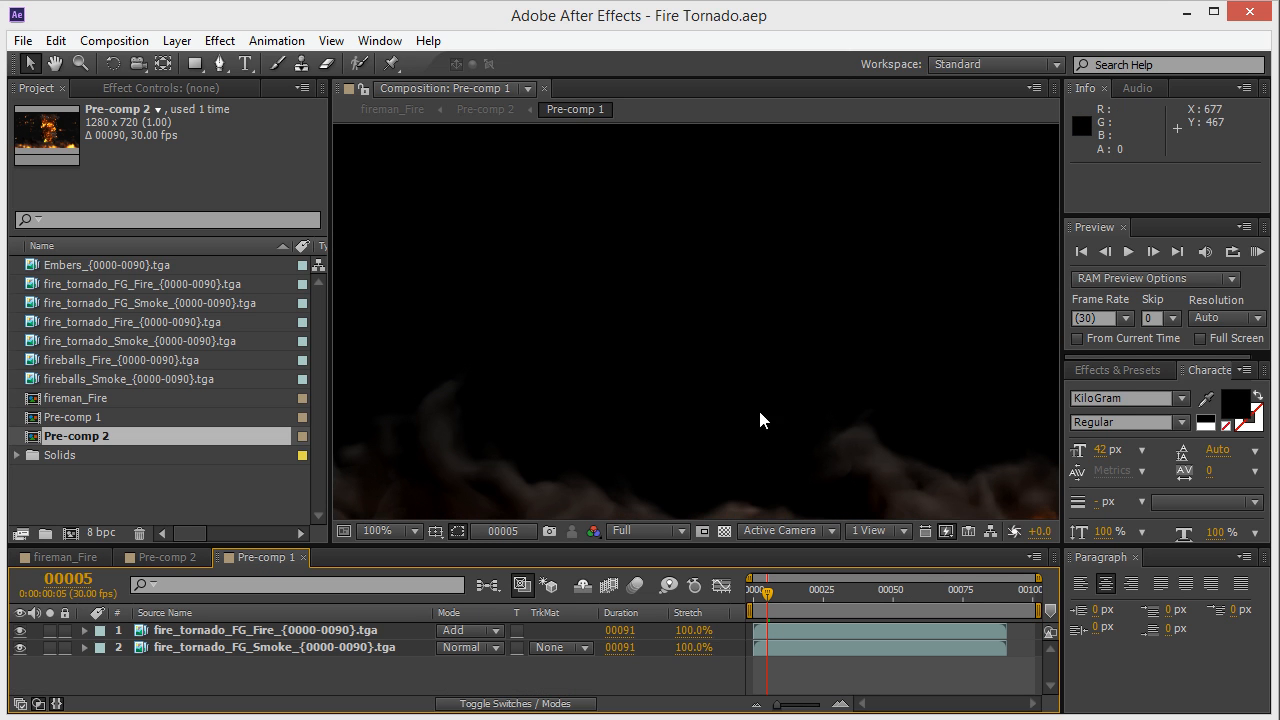
scroll(747, 252, down, 2)
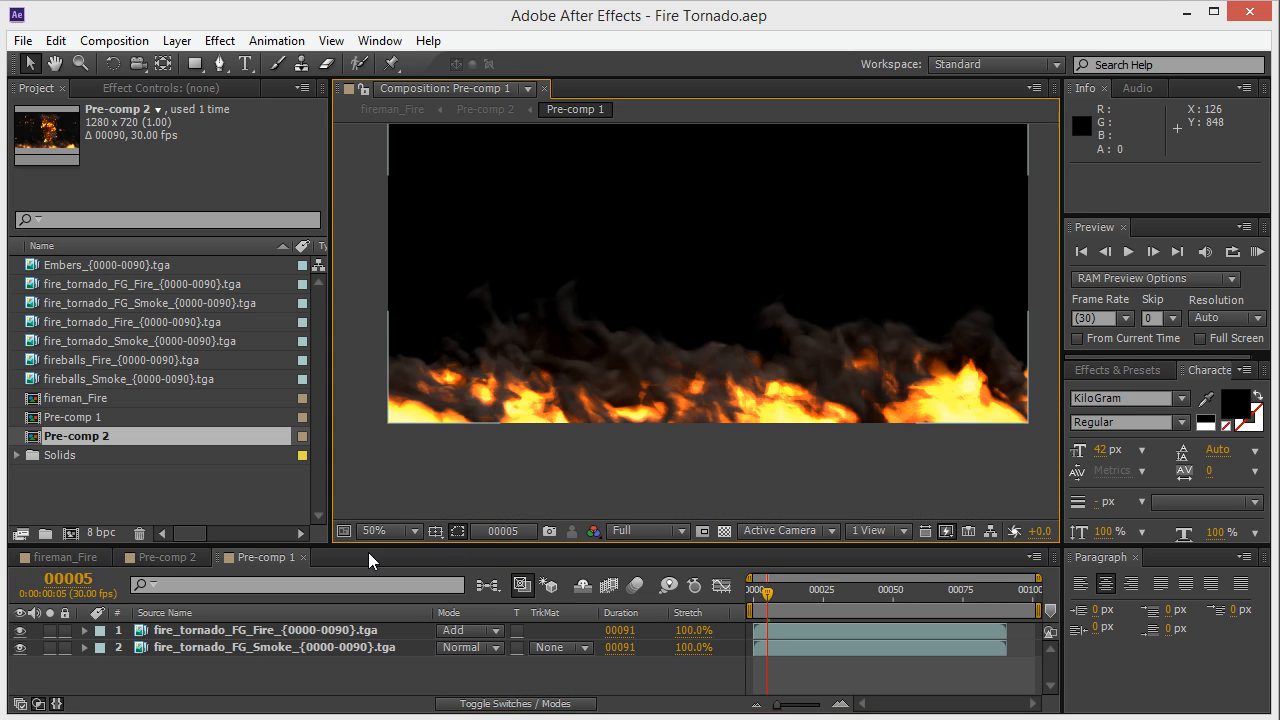
Step: Show the effects on the fire_tornado_FG_Fire layer and toggle its Brightness & Contrast effect for comparison
click(196, 632)
click(137, 86)
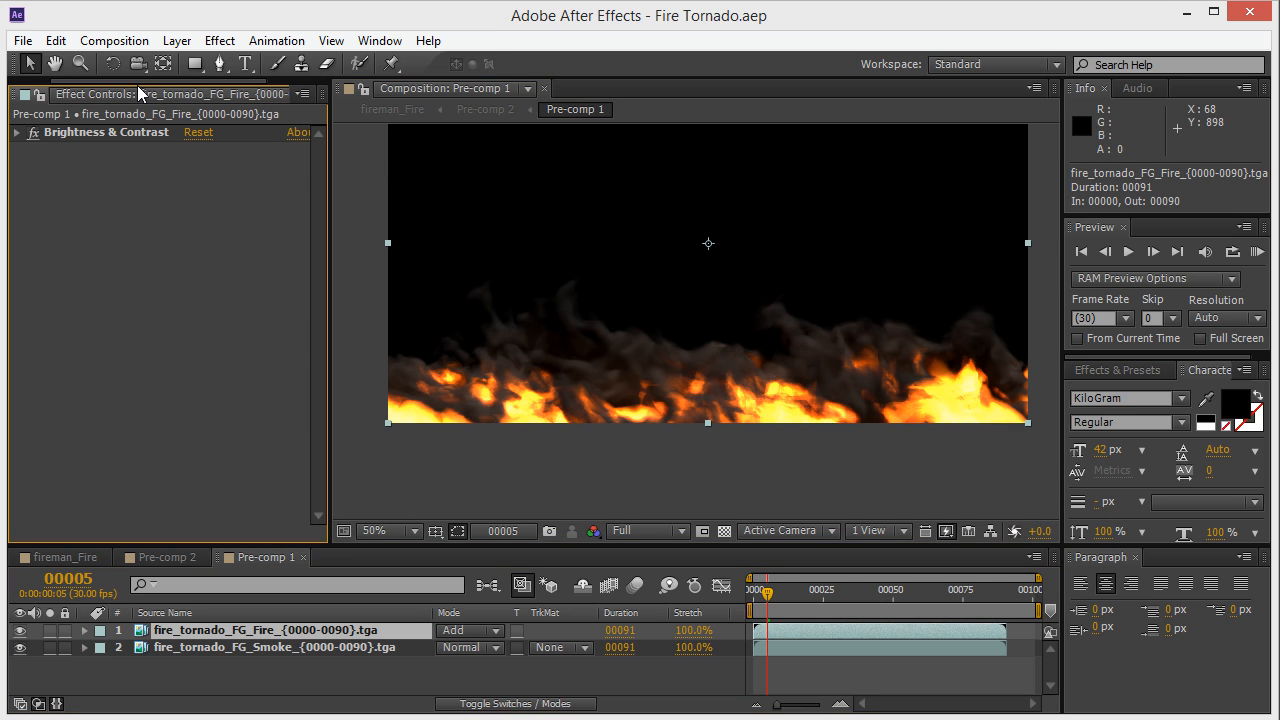
click(33, 133)
Step: Compare the fire_tornado_FG_Smoke layer with and without its color effects, and recheck the fire_tornado_FG_Fire layer's Brightness & Contrast
click(346, 647)
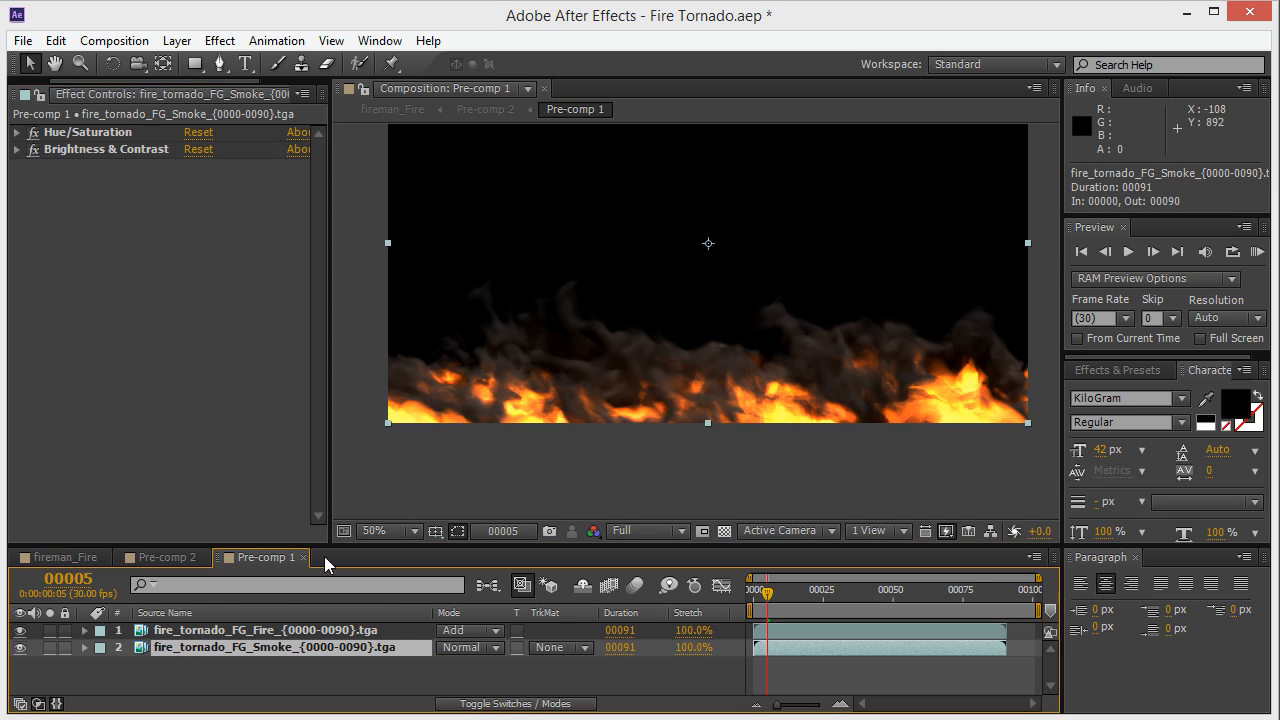
click(34, 133)
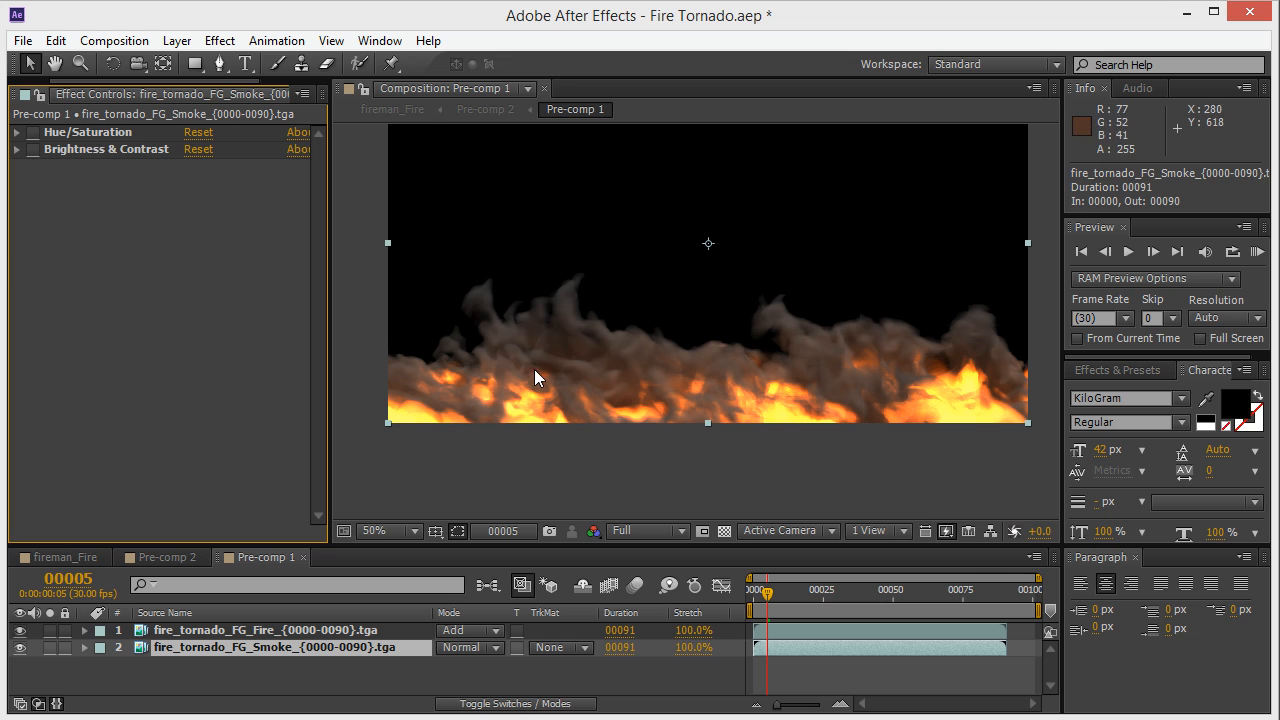
click(33, 134)
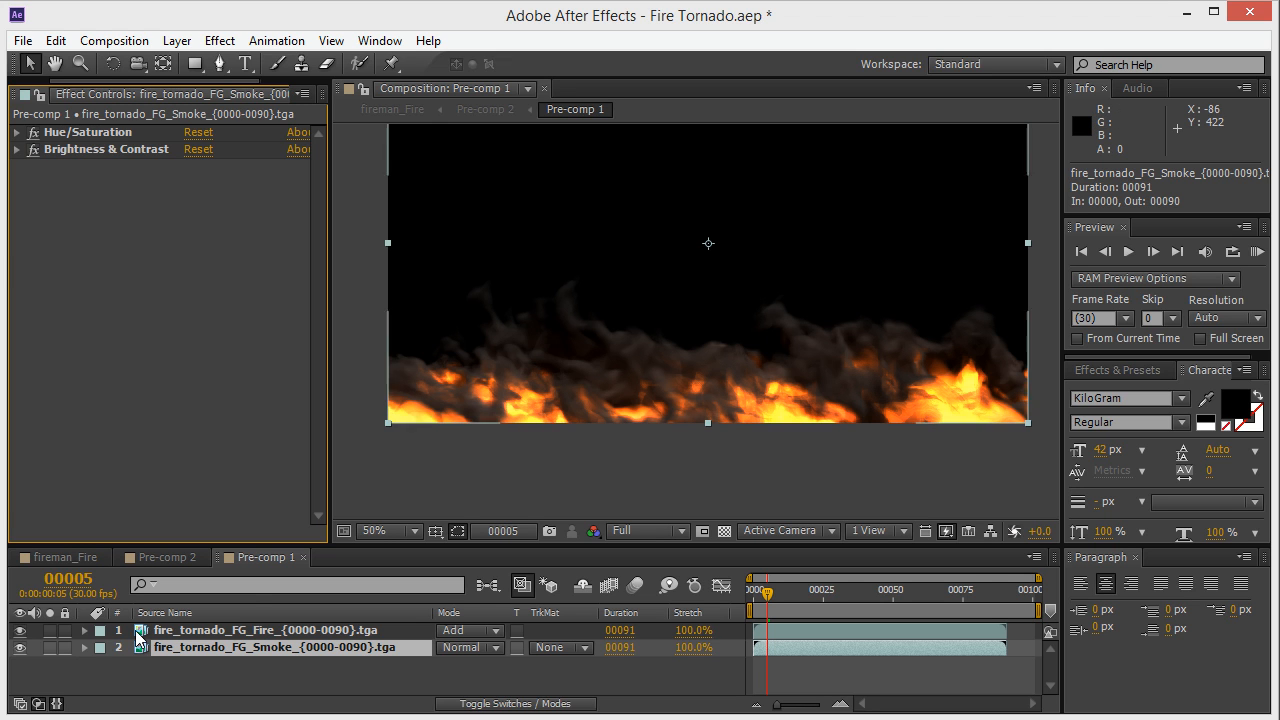
click(176, 631)
click(33, 132)
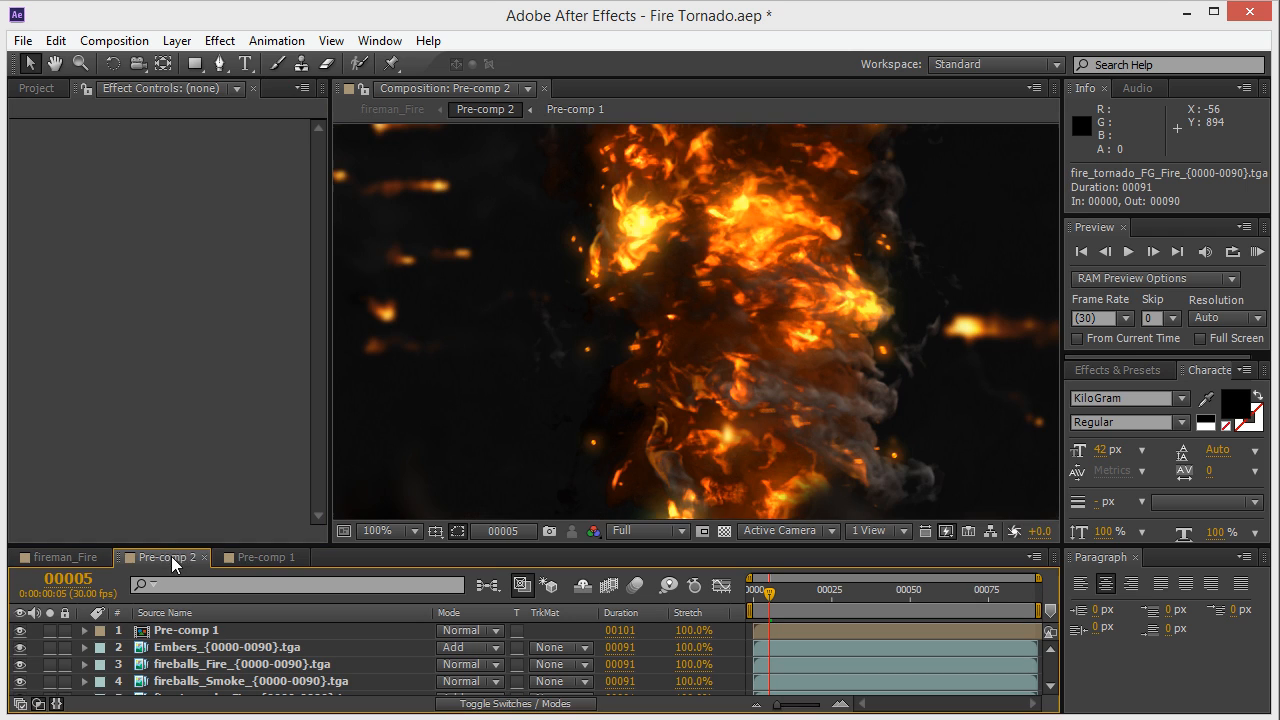
Step: Open Pre-comp 2 and review the tornado composite along with its lower fire and smoke layers
click(170, 557)
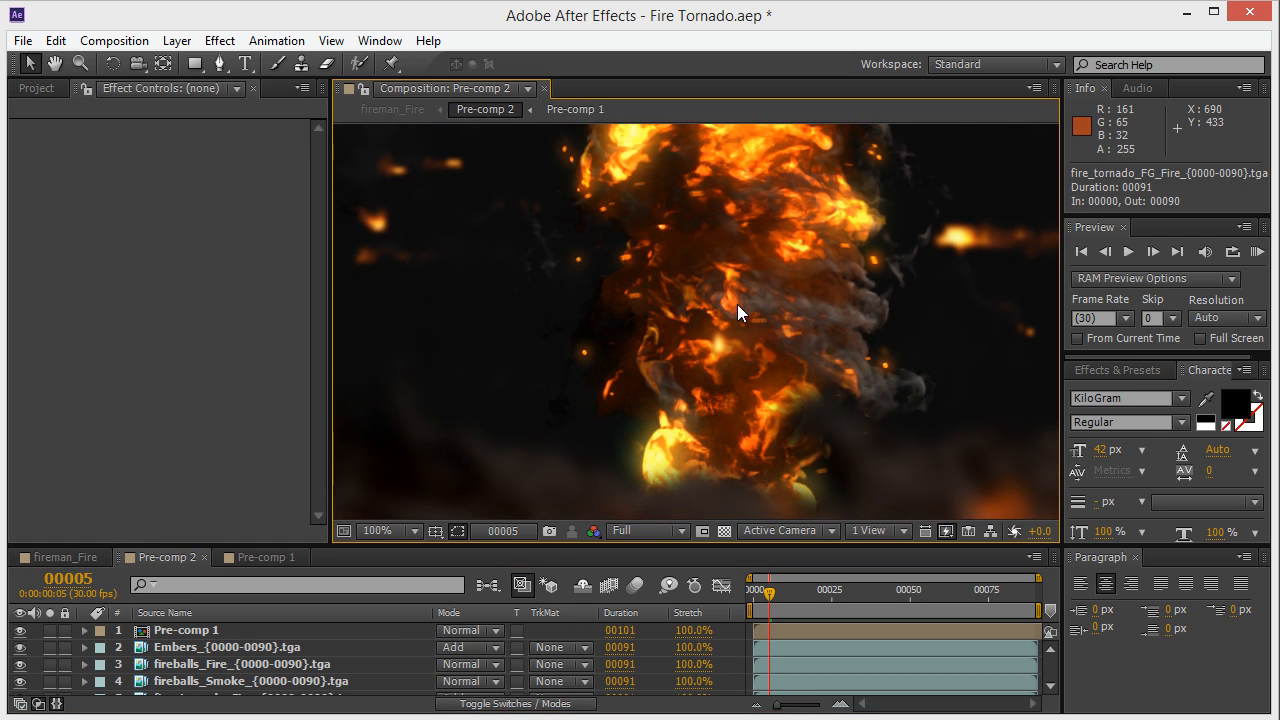
scroll(709, 221, down, 2)
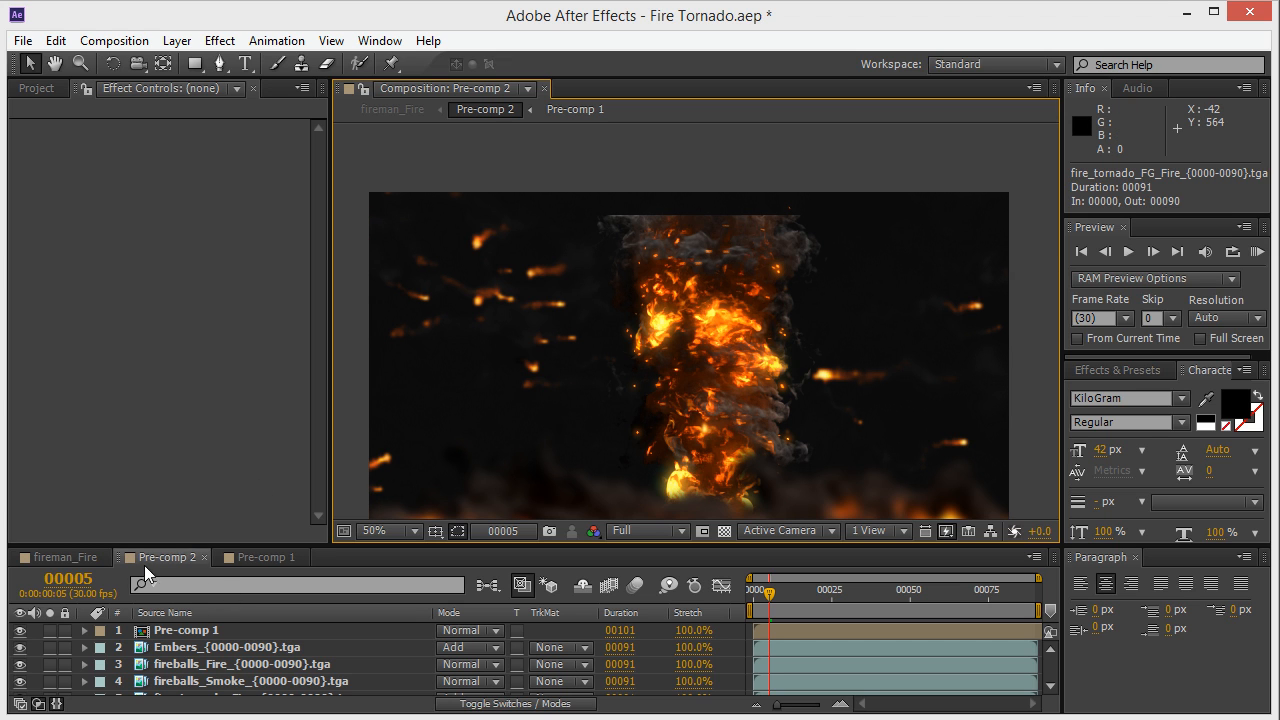
scroll(269, 643, down, 3)
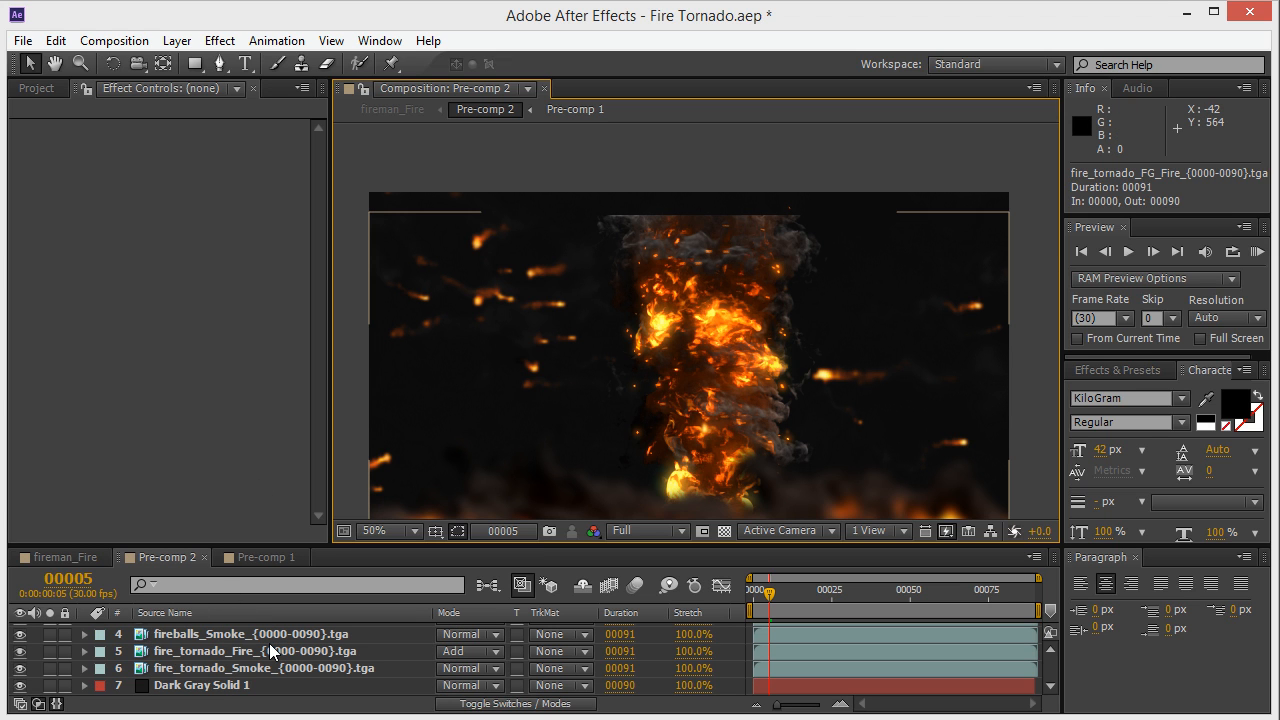
Step: Inspect the Brightness & Contrast, S_Glow and Sharpen settings on the fire_tornado_Fire layer, collapsing each effect
click(246, 670)
click(240, 652)
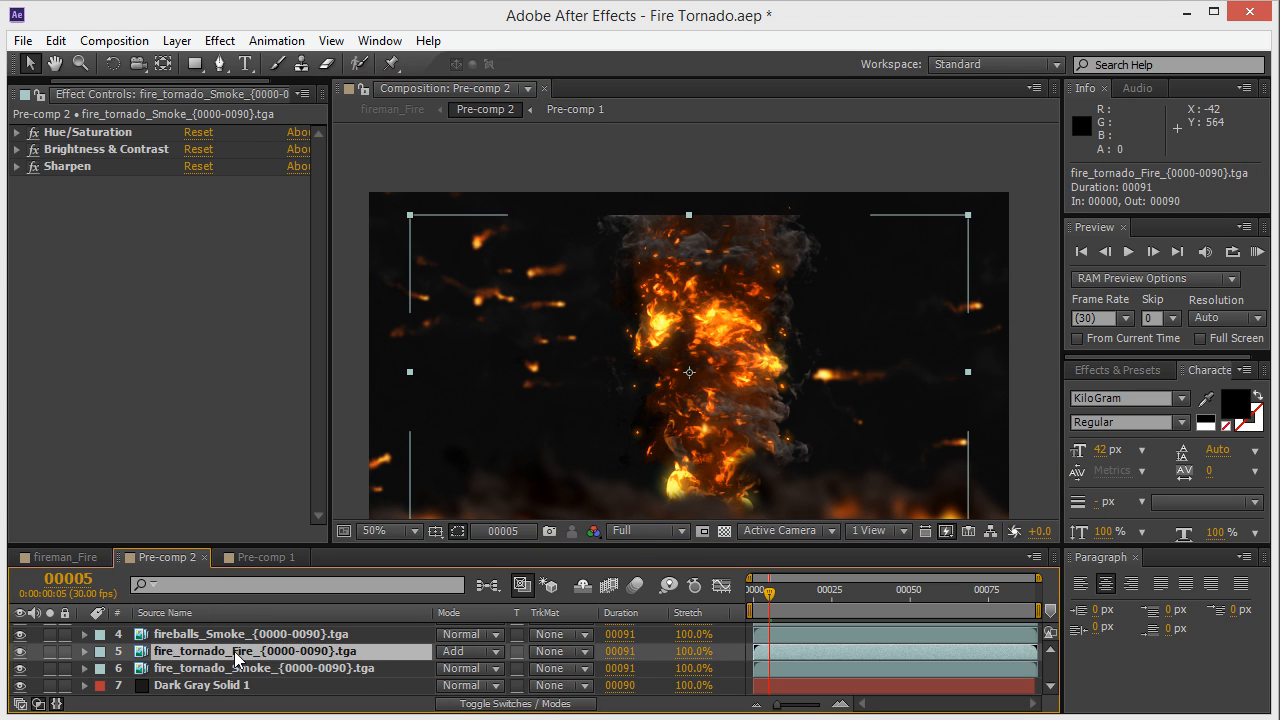
click(14, 140)
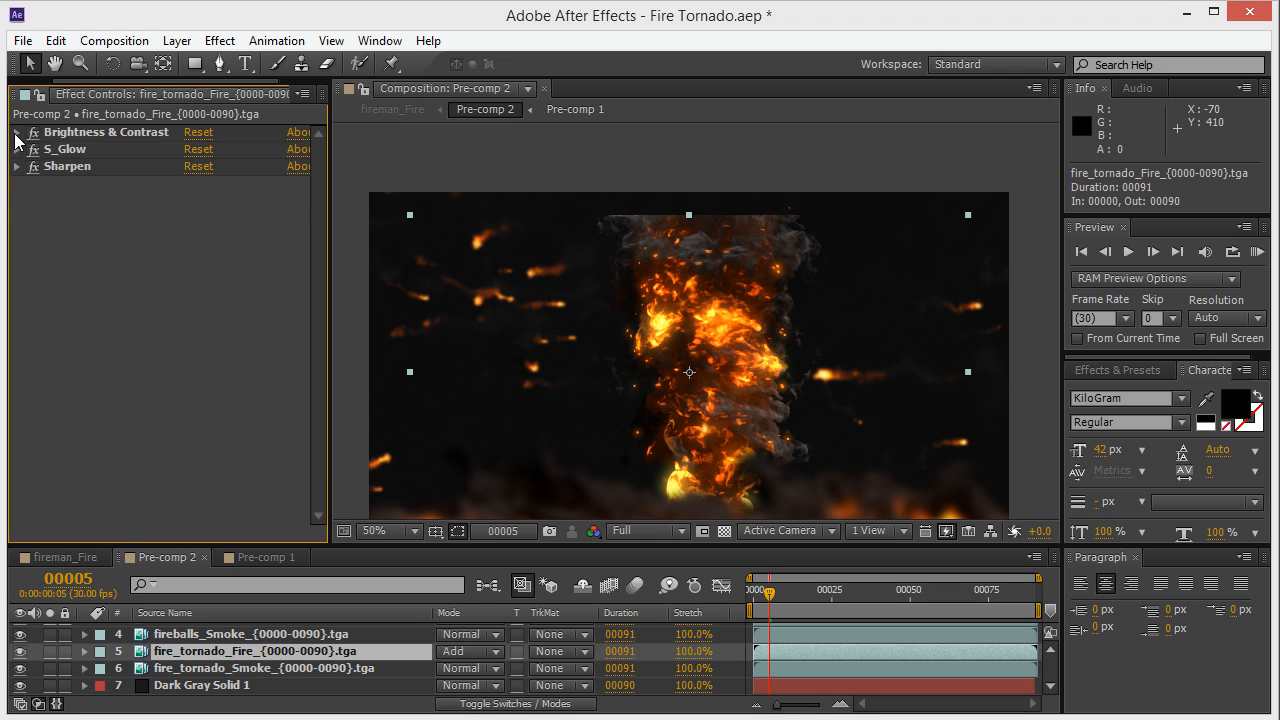
click(16, 133)
click(17, 184)
scroll(62, 300, down, 3)
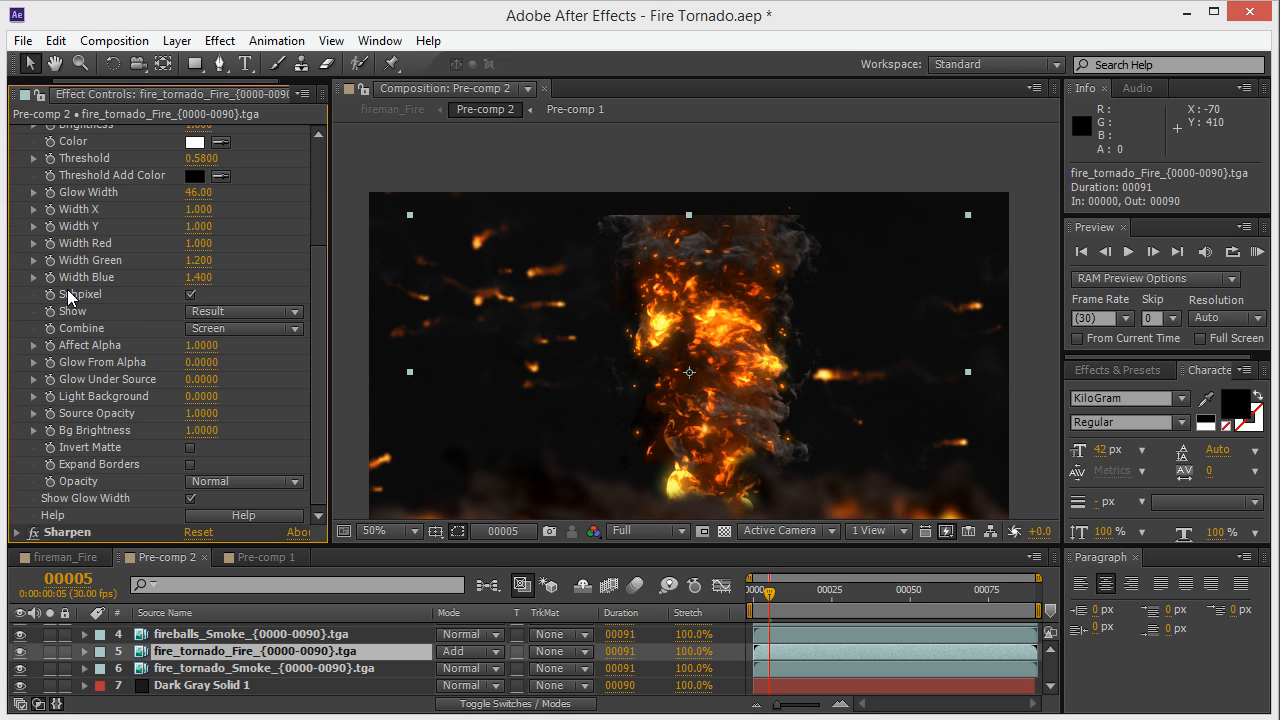
click(17, 533)
scroll(183, 400, up, 5)
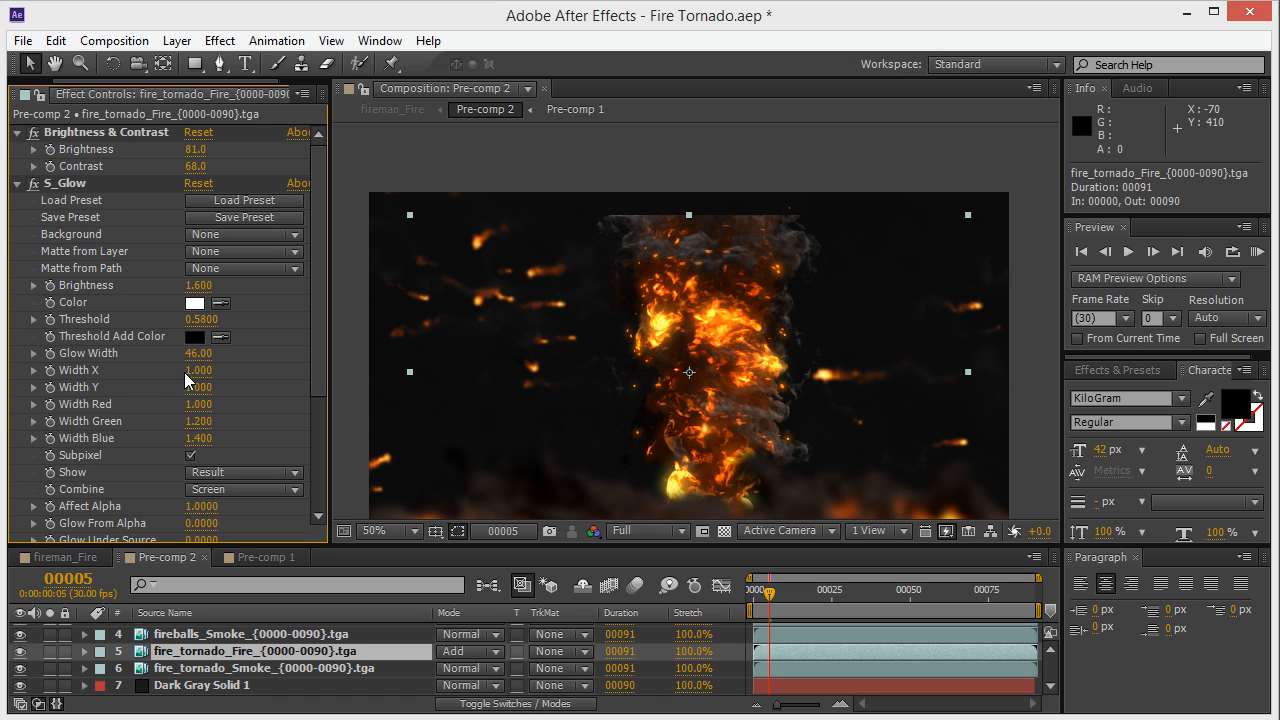
click(17, 184)
click(17, 132)
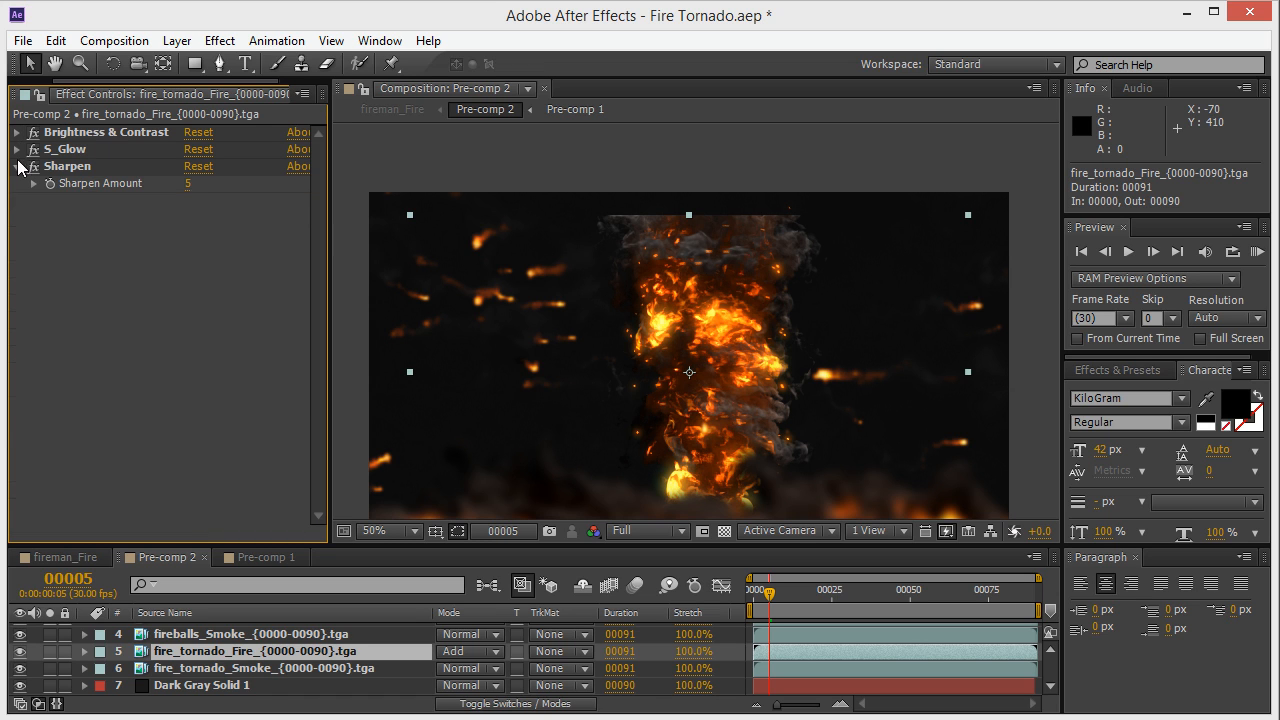
click(17, 166)
Step: Inspect the Hue/Saturation, Brightness & Contrast and Sharpen settings on the fire_tornado_Smoke layer, collapsing each effect
click(245, 668)
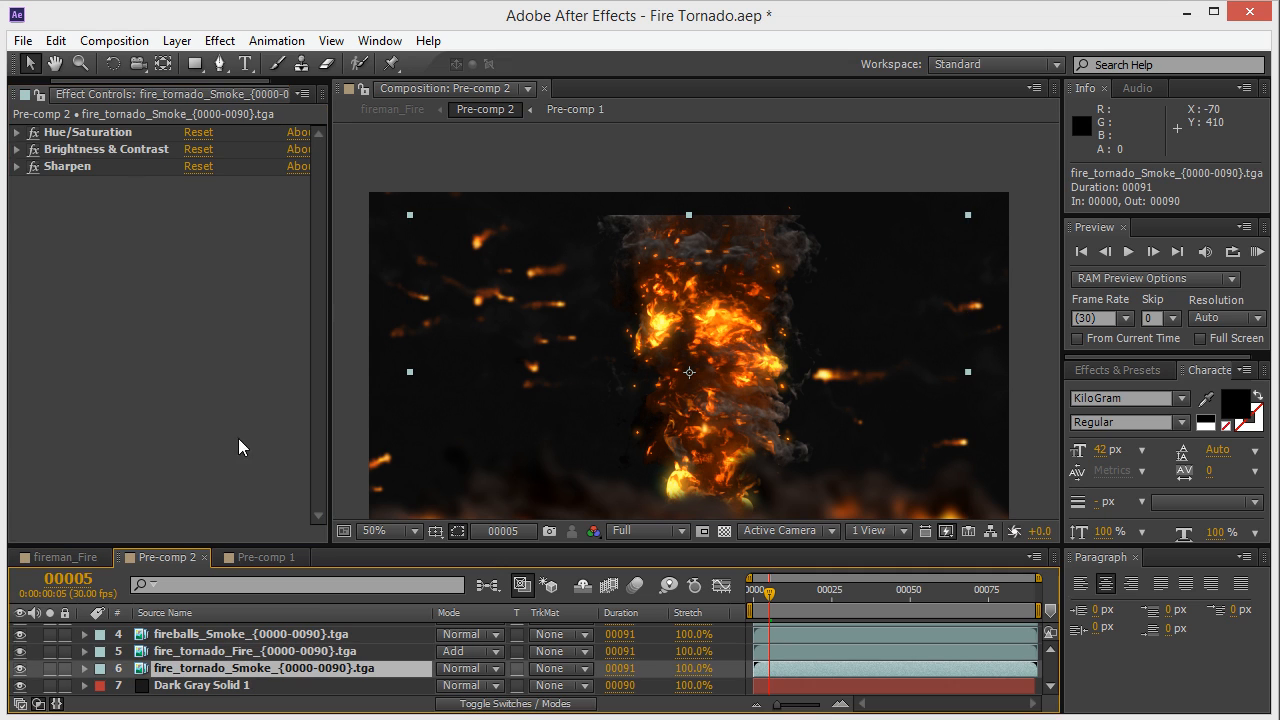
click(17, 132)
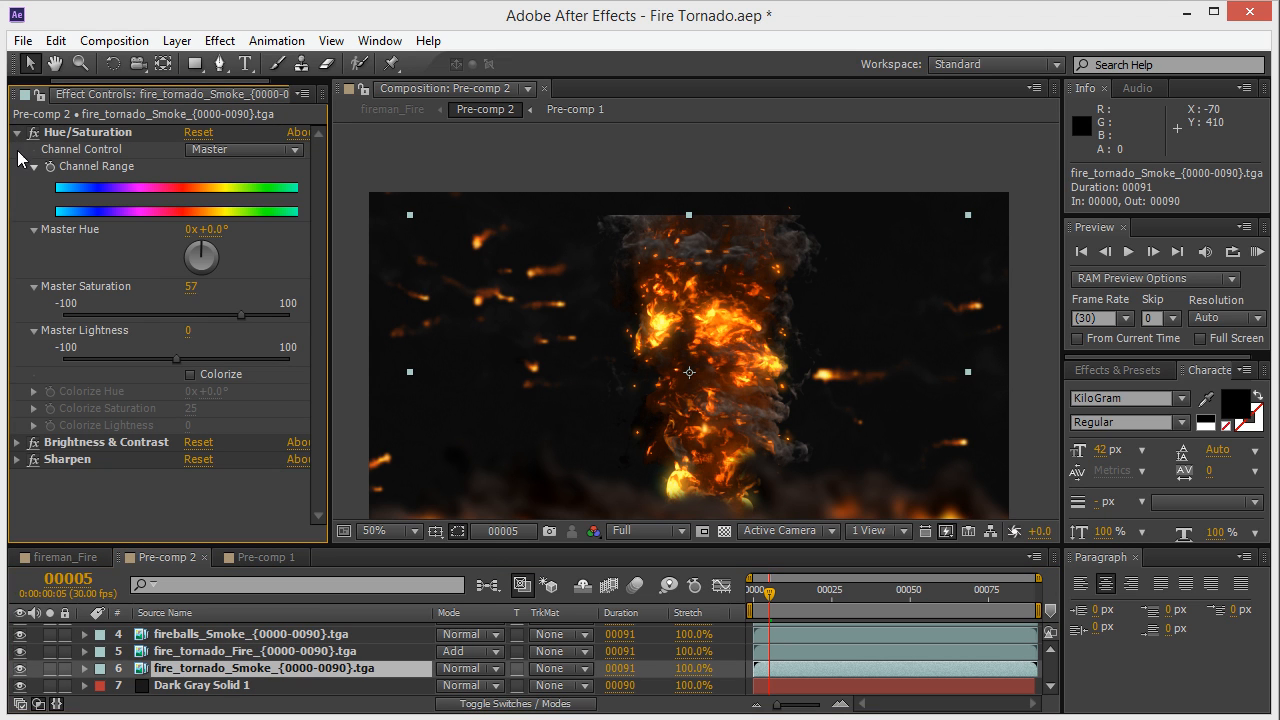
click(17, 442)
click(17, 493)
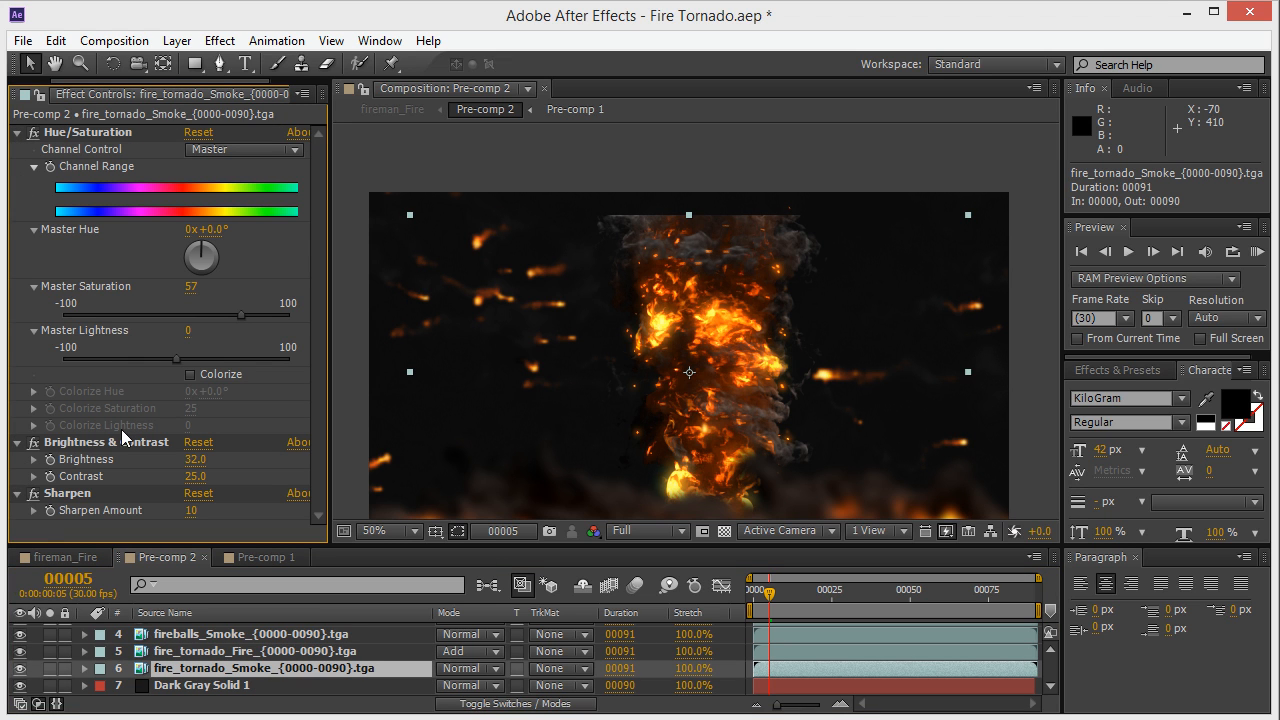
click(17, 493)
click(17, 442)
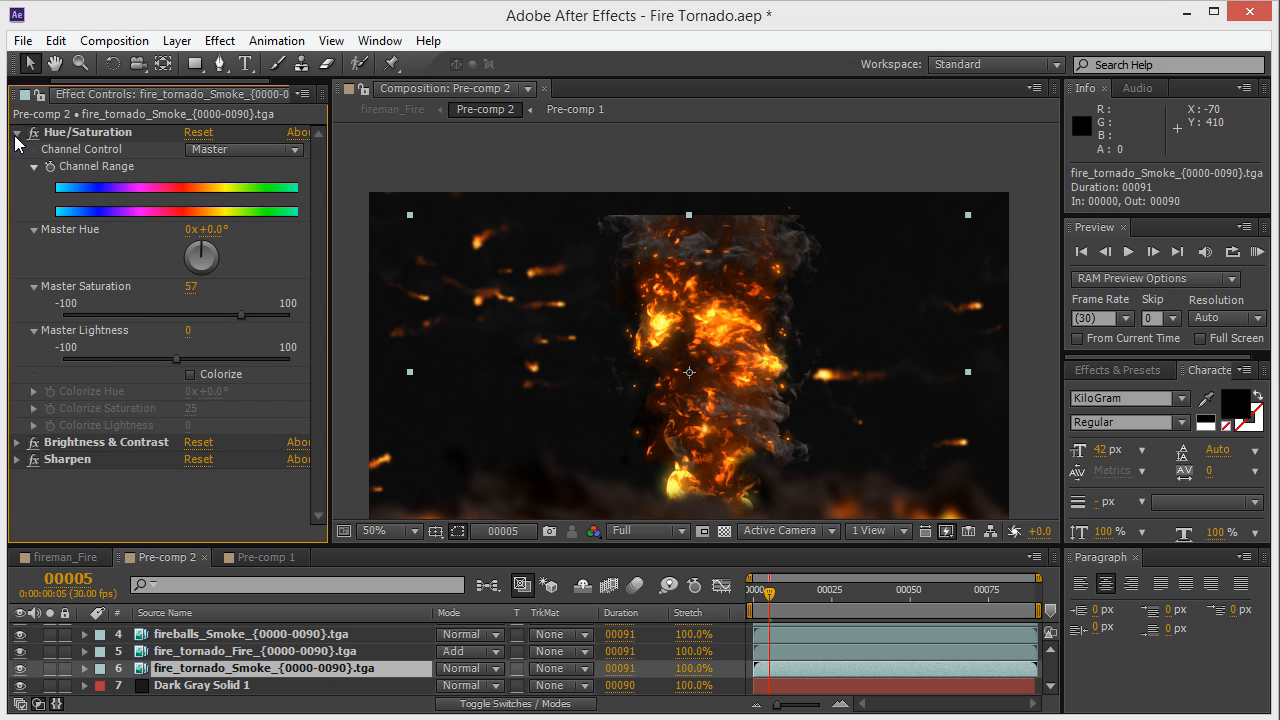
click(17, 132)
Step: Show the effects applied to the fireballs_Smoke layer and to the Embers layer
click(211, 638)
scroll(211, 640, up, 3)
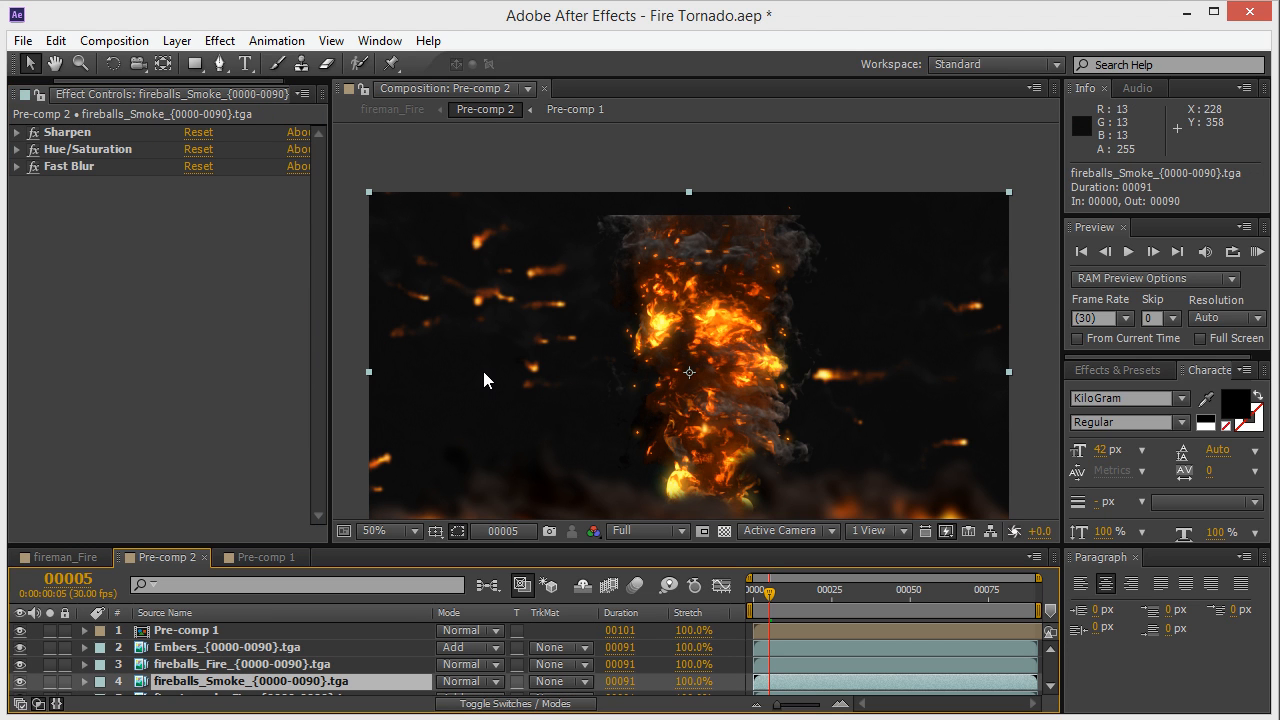
click(238, 647)
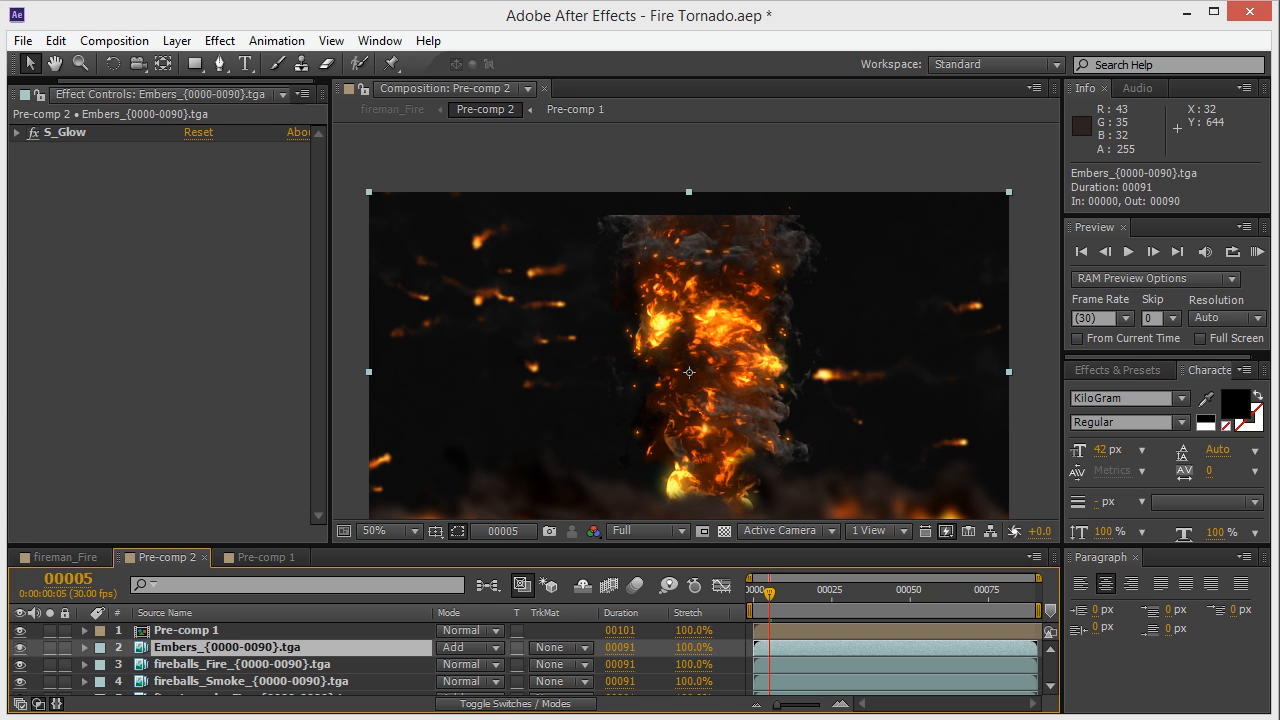
Step: Turn off the Hue/Saturation effect on Adjustment Layer 1 in the fireman_Fire composition
click(65, 557)
click(212, 665)
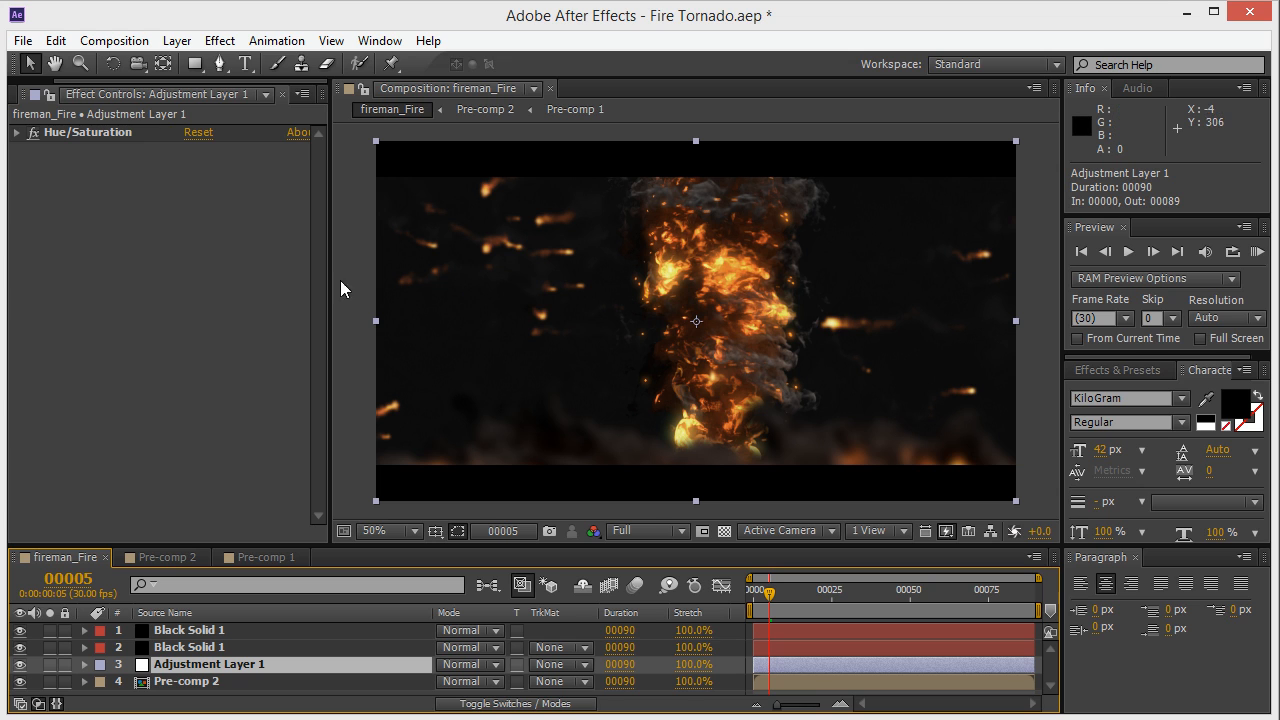
click(35, 136)
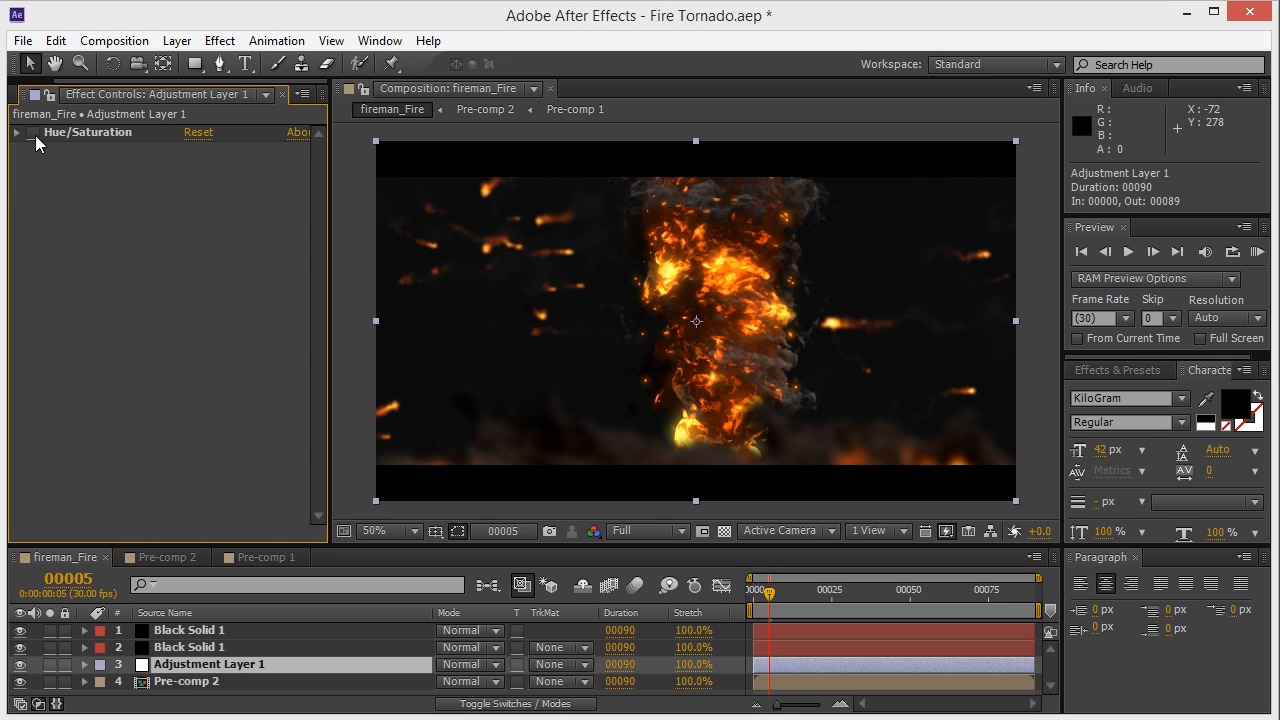